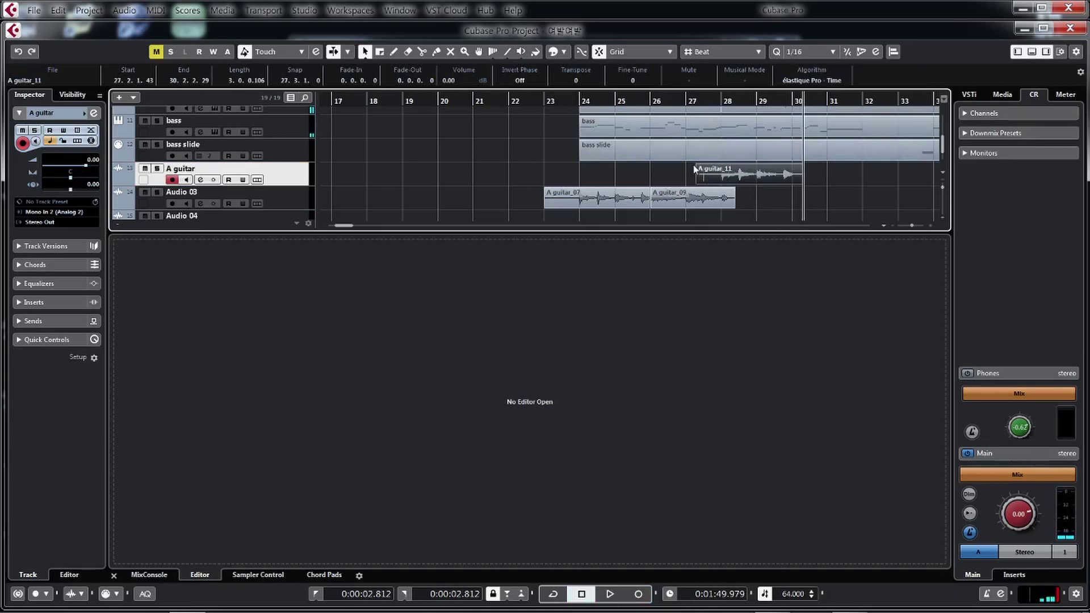
- Trim the start of the A guitar_11 take to bar 28 and place it on Audio 03 directly after A guitar_09
drag(700, 181, 743, 204)
click(711, 177)
click(717, 199)
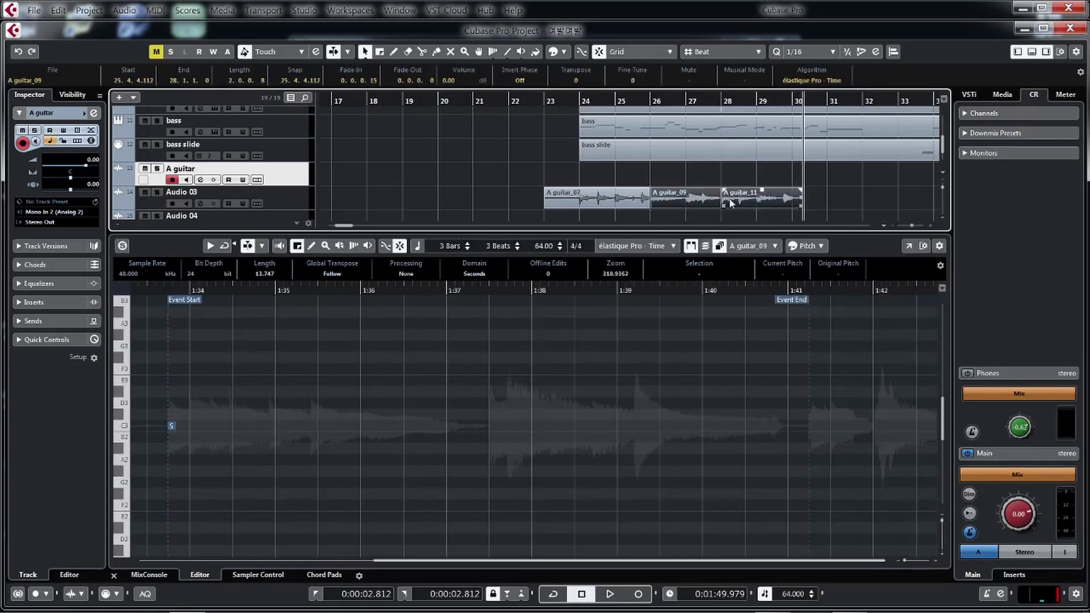
click(158, 192)
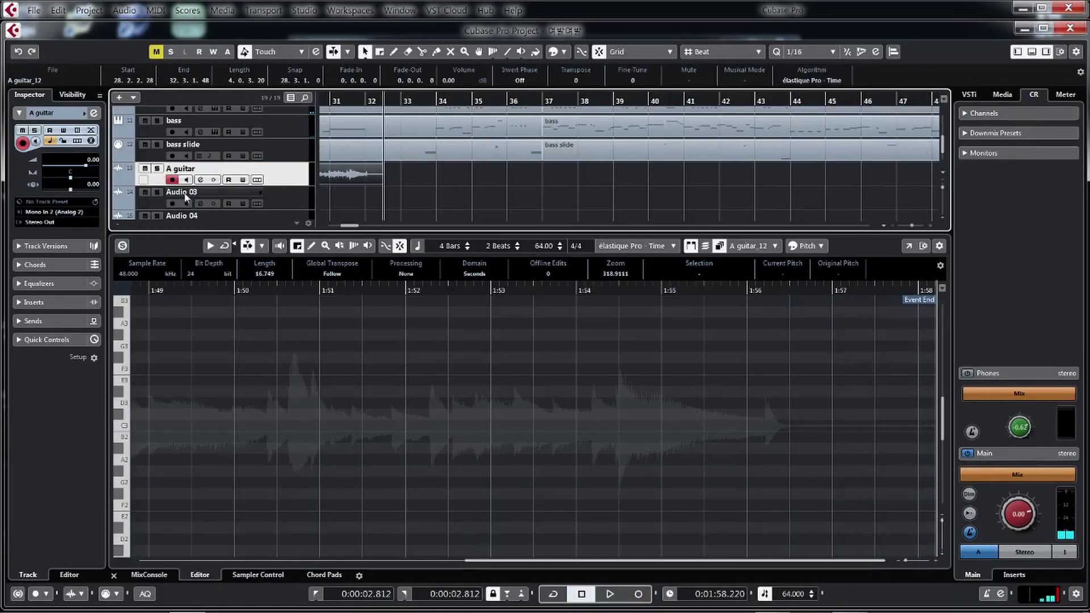
- Audition the A guitar_12 take from bar 30, trim its start to bar 30 and move it onto Audio 03 after A guitar_11
key(g)
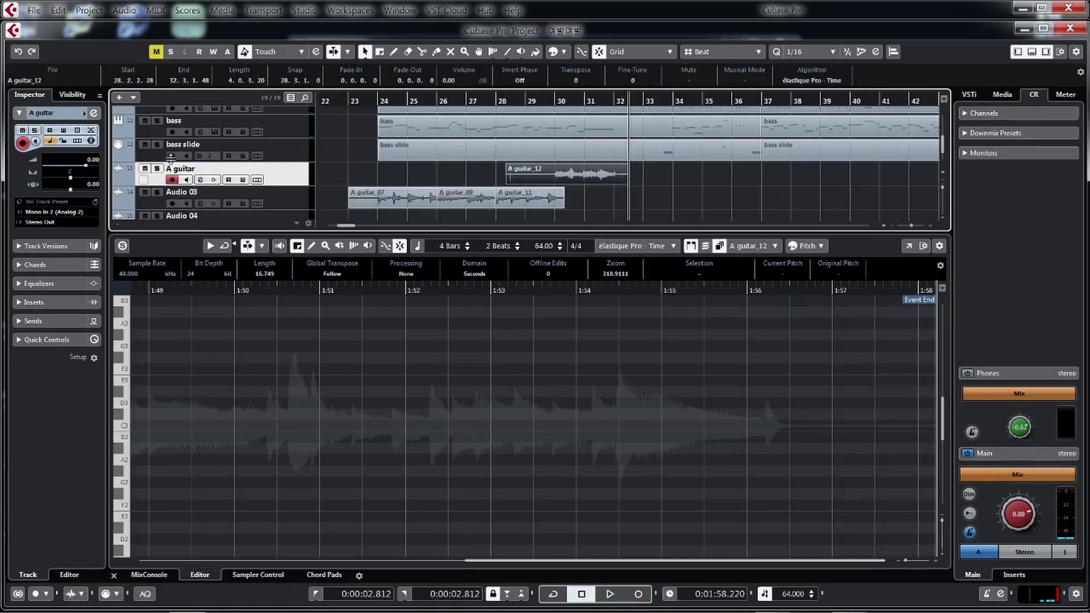
click(560, 98)
key(space)
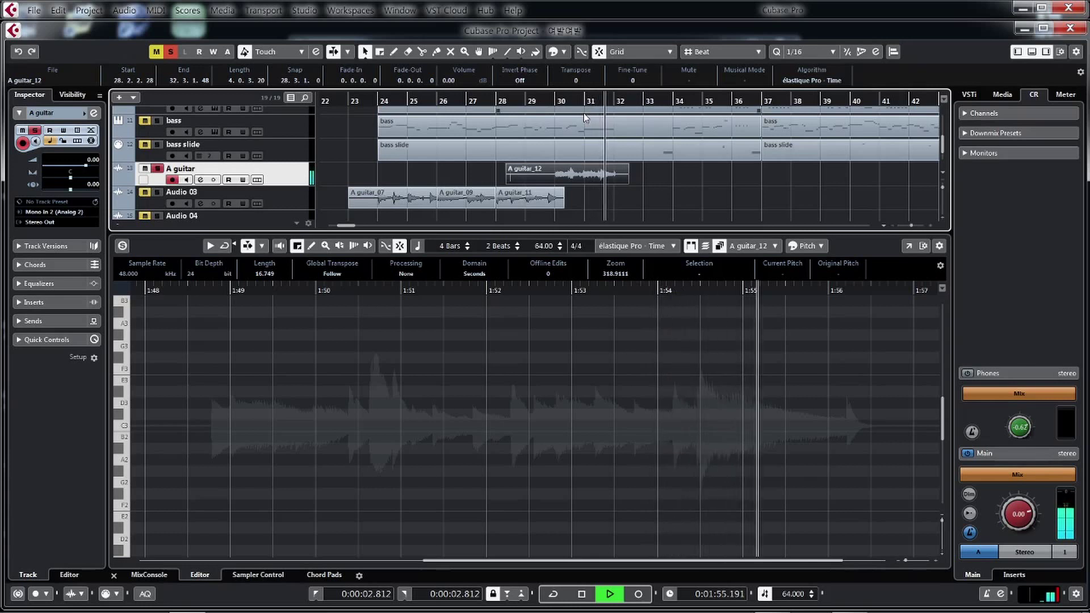
key(space)
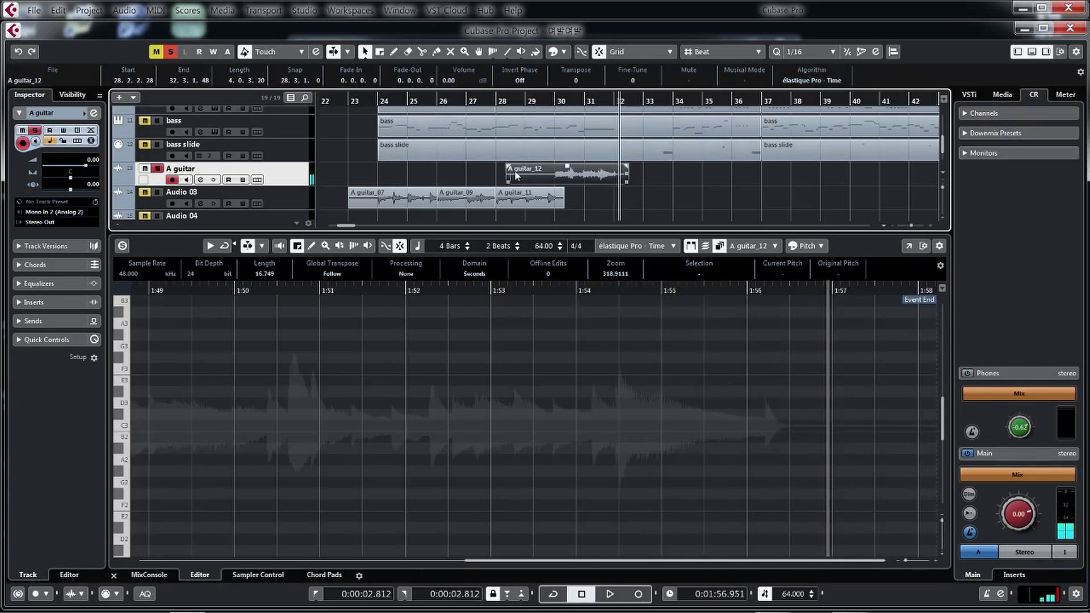
drag(506, 180, 582, 200)
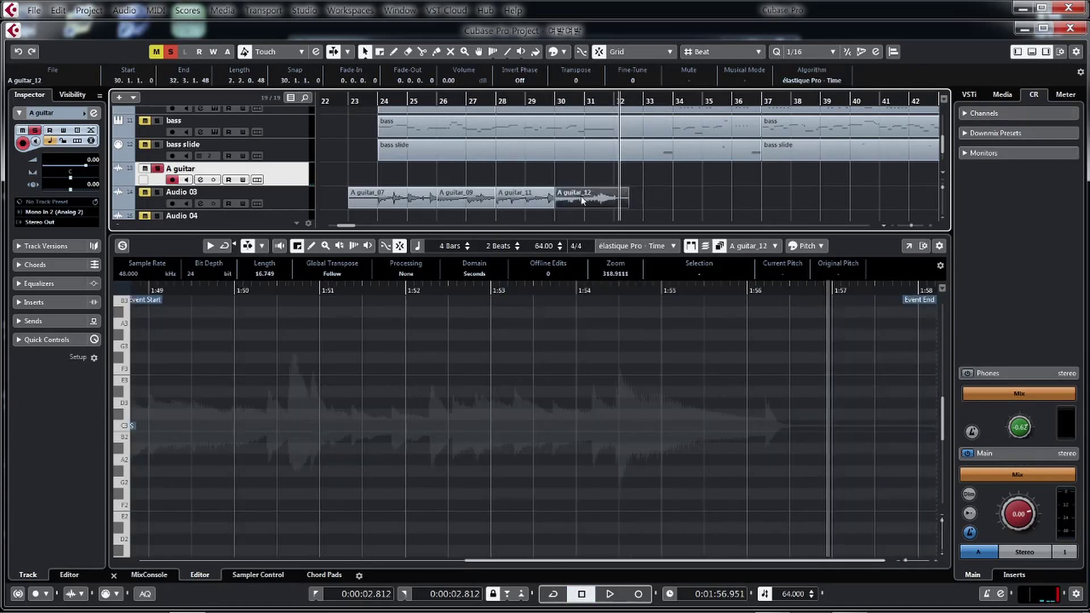
- Set the volume of all guitar events on Audio 03 to 5.00 dB and play the mix from bar 24
key(ctrl+a)
click(449, 80)
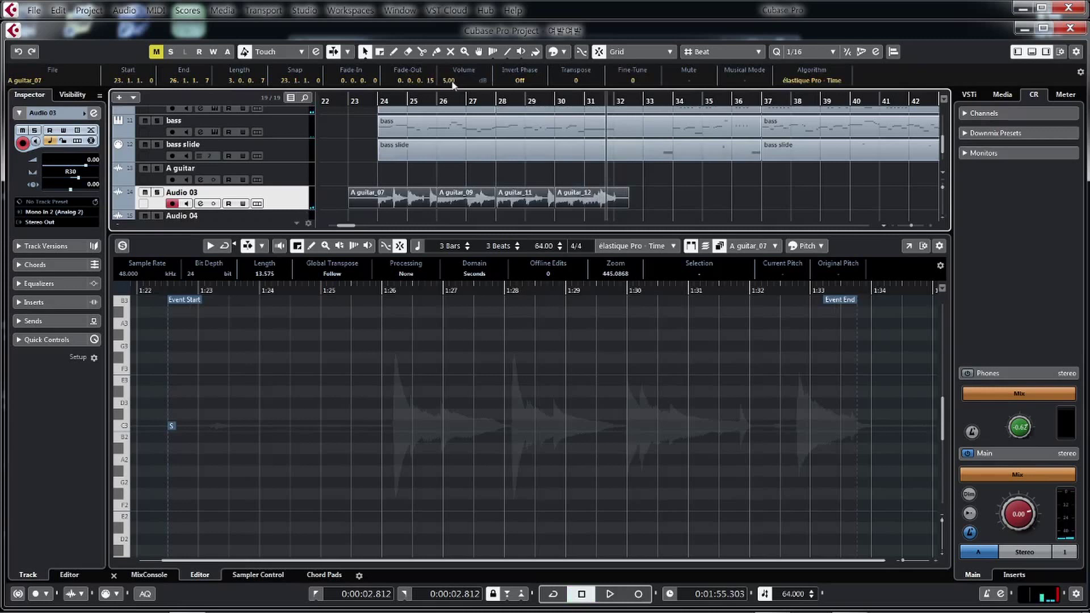
click(372, 99)
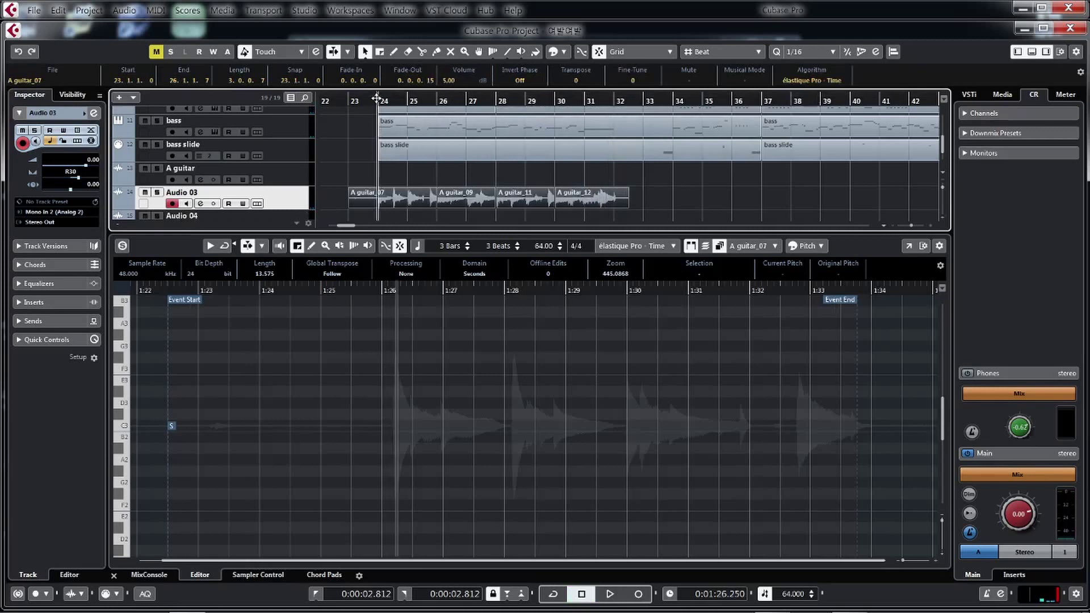
key(space)
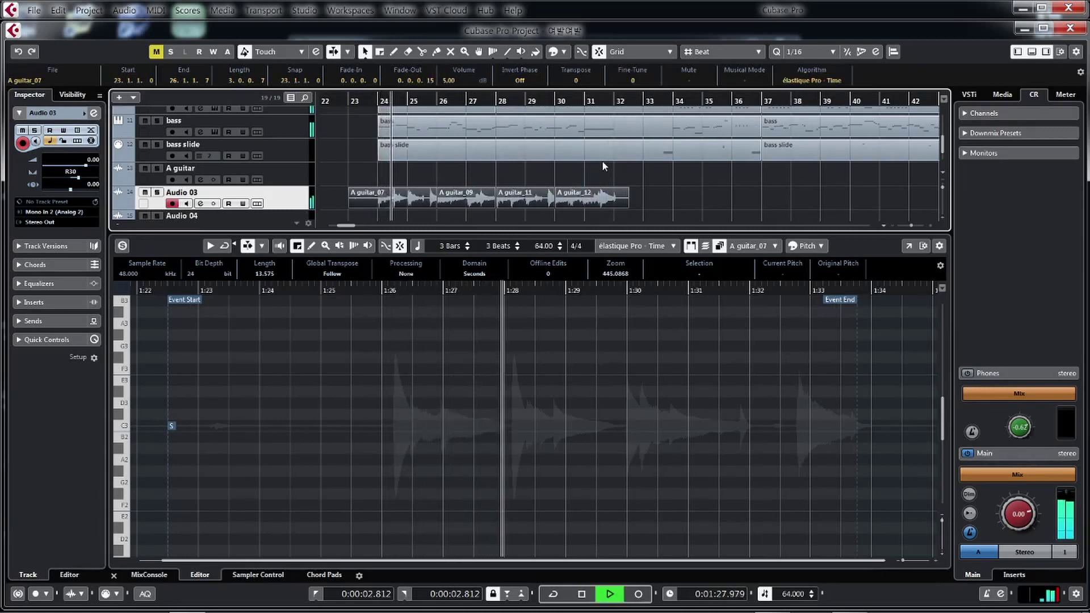
- Set the pan of the Audio 03 track to R15 during playback
double_click(71, 172)
text(R15)
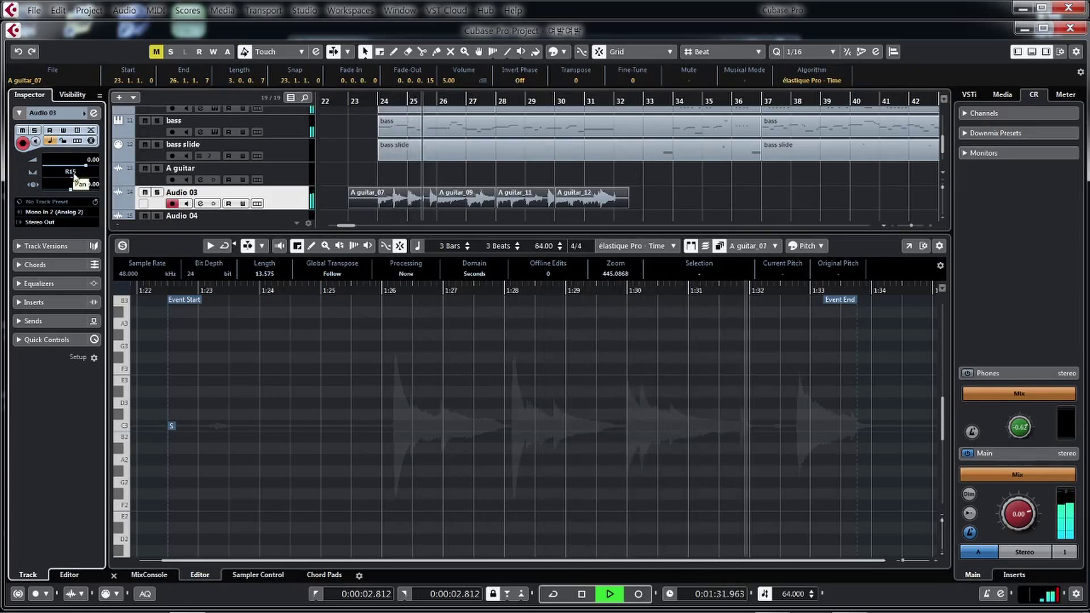
key(Return)
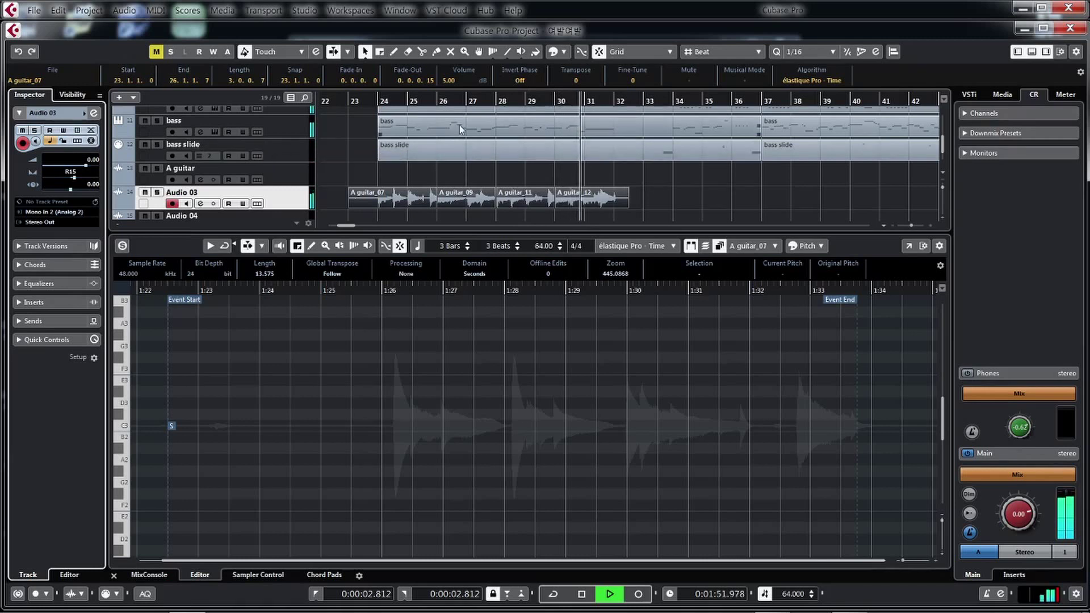
- Listen to Audio 03 in solo from bar 28 to check the guitar phrase, and switch the solo off
click(495, 101)
key(space)
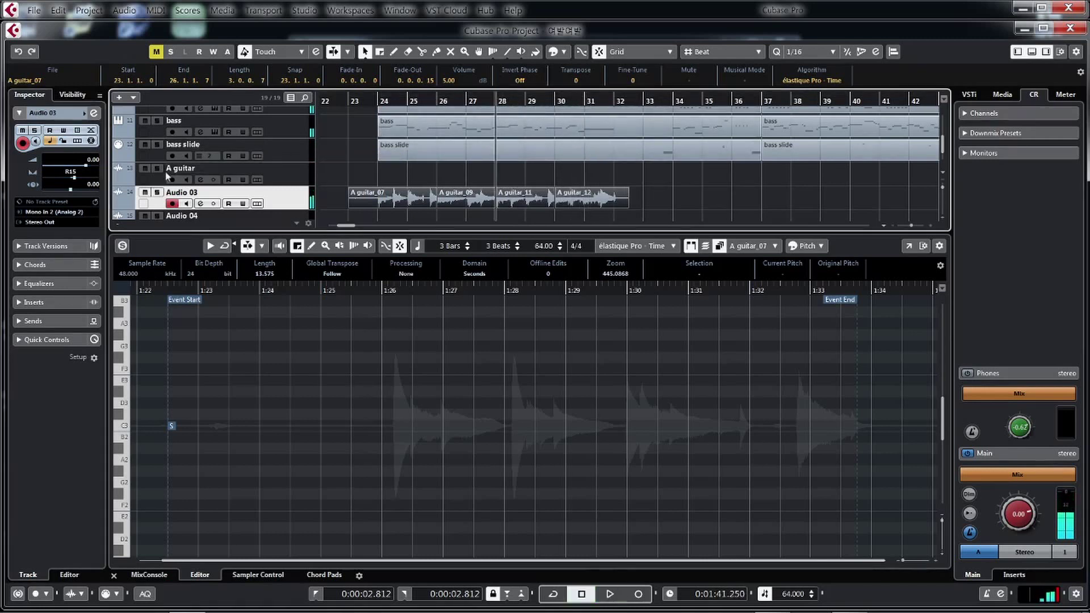
click(157, 193)
key(space)
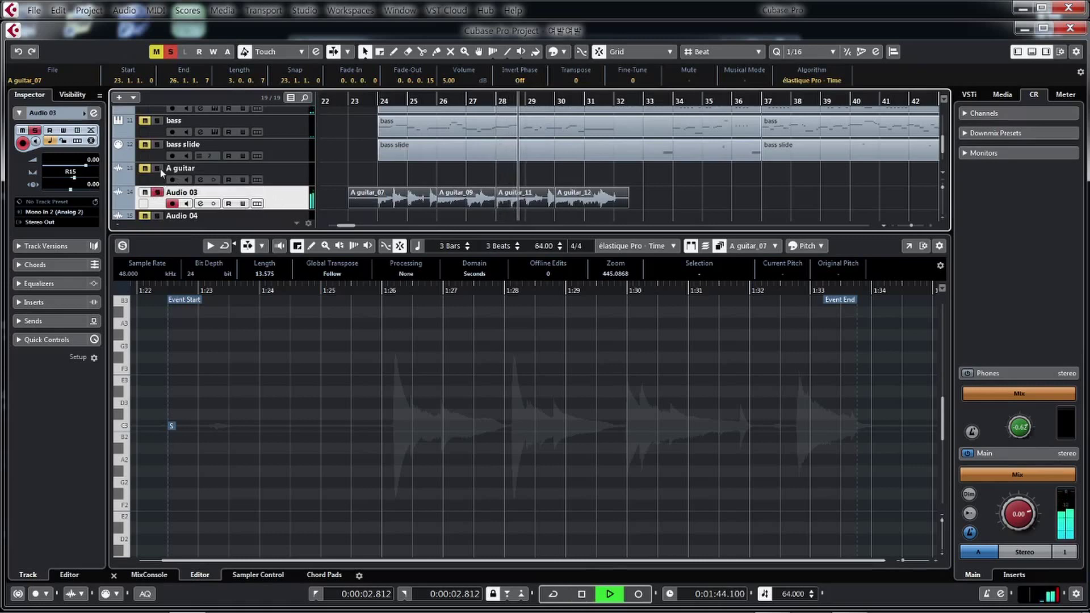
key(space)
click(158, 193)
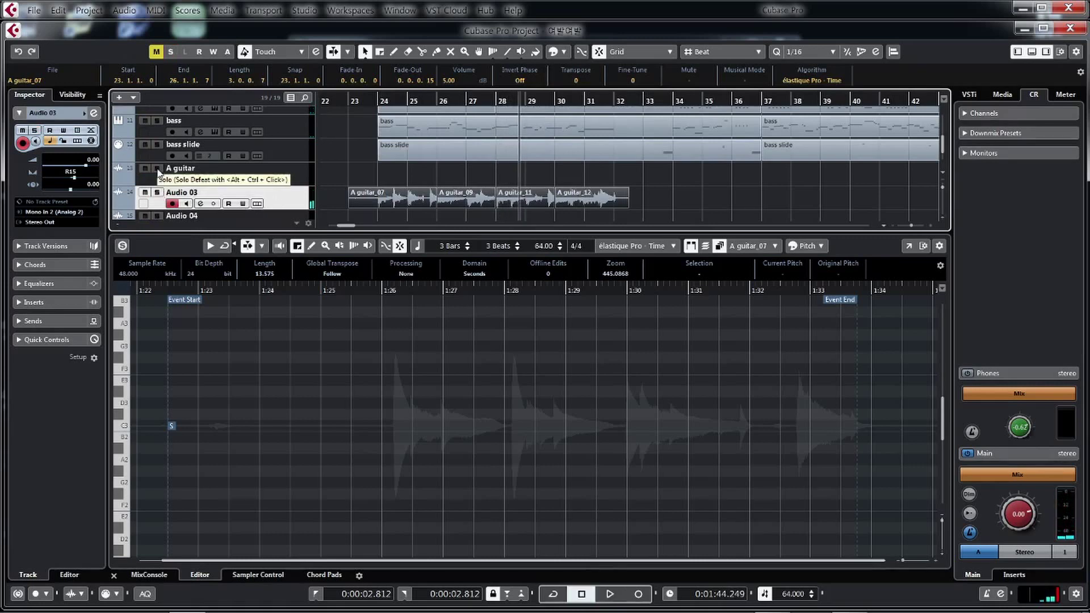
- Record a new take on the A guitar track from bar 28 and trim it to run from 28.3.1.0 to 29.1.1.0
click(495, 100)
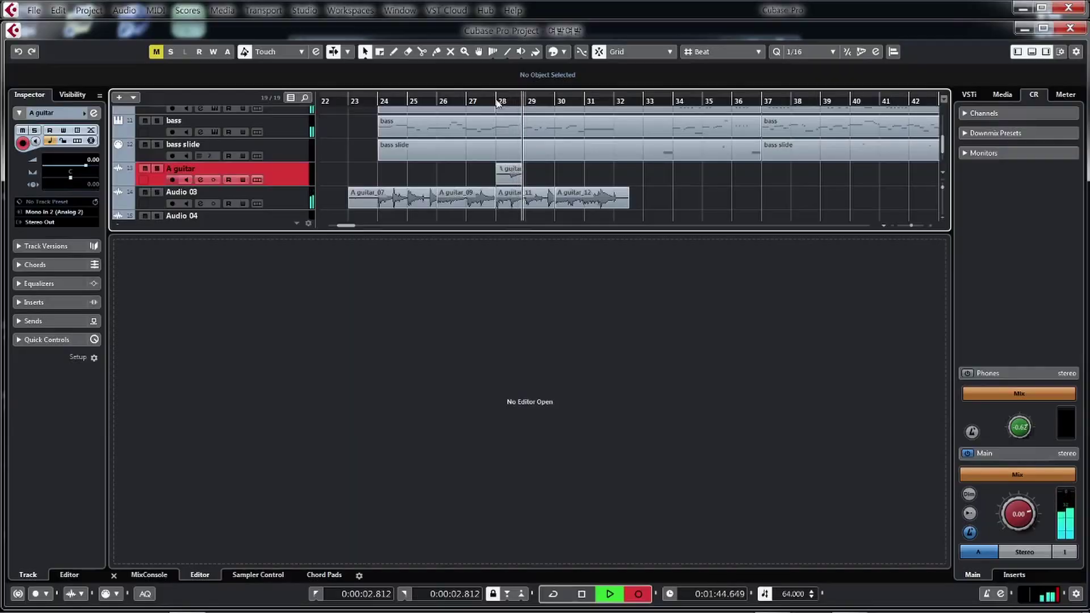
key(space)
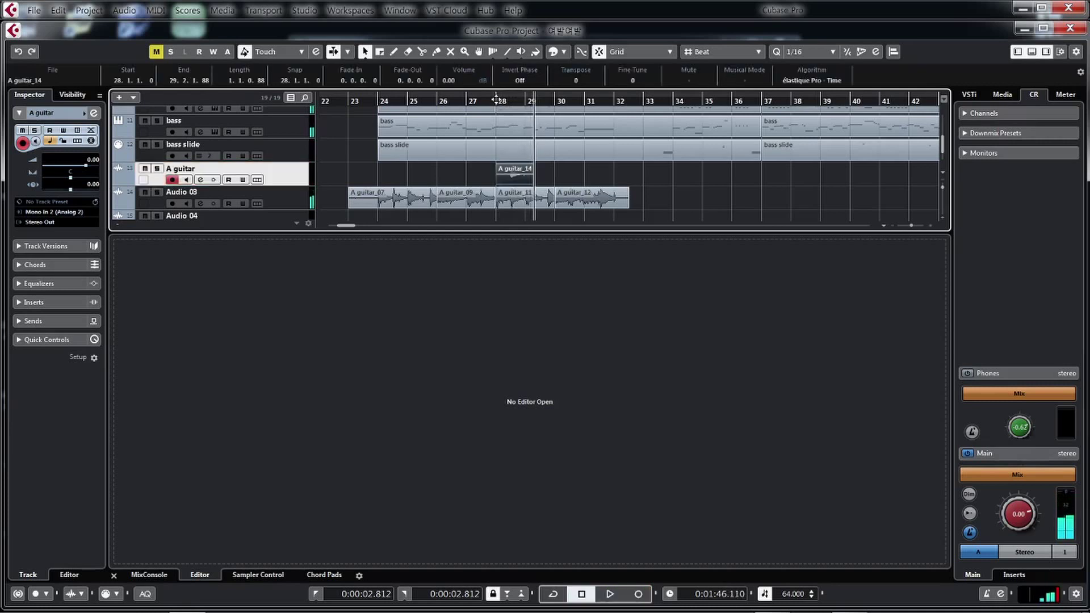
double_click(511, 181)
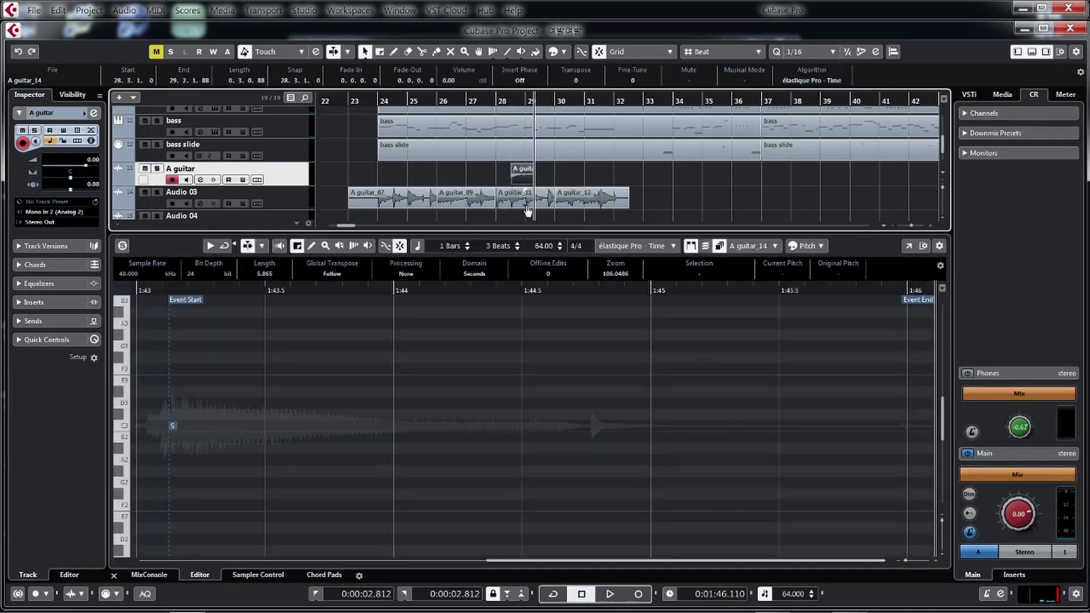
scroll(522, 205, up, 6)
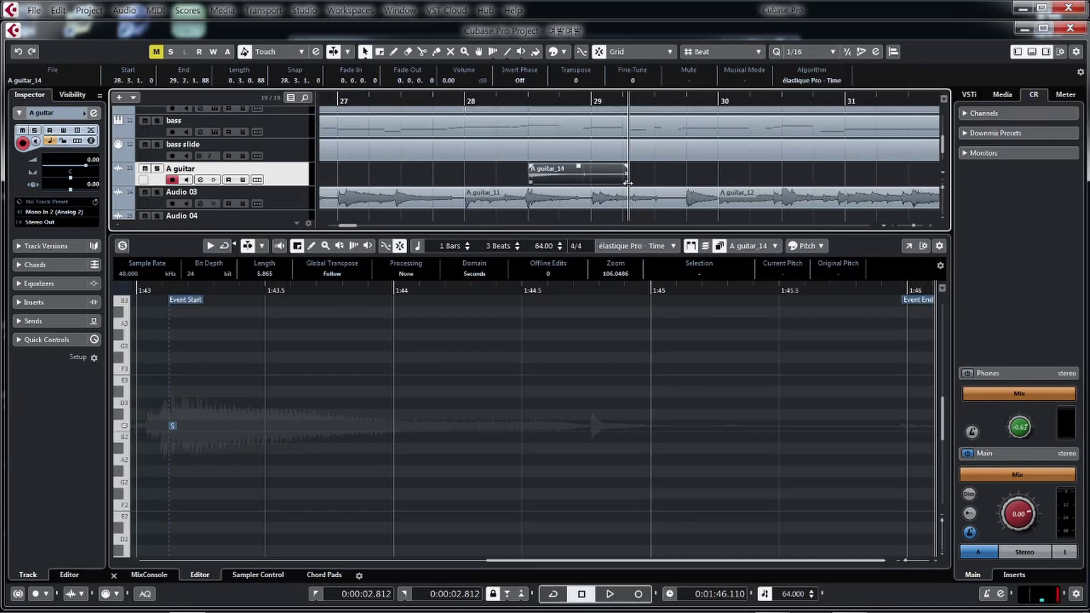
drag(627, 183, 590, 182)
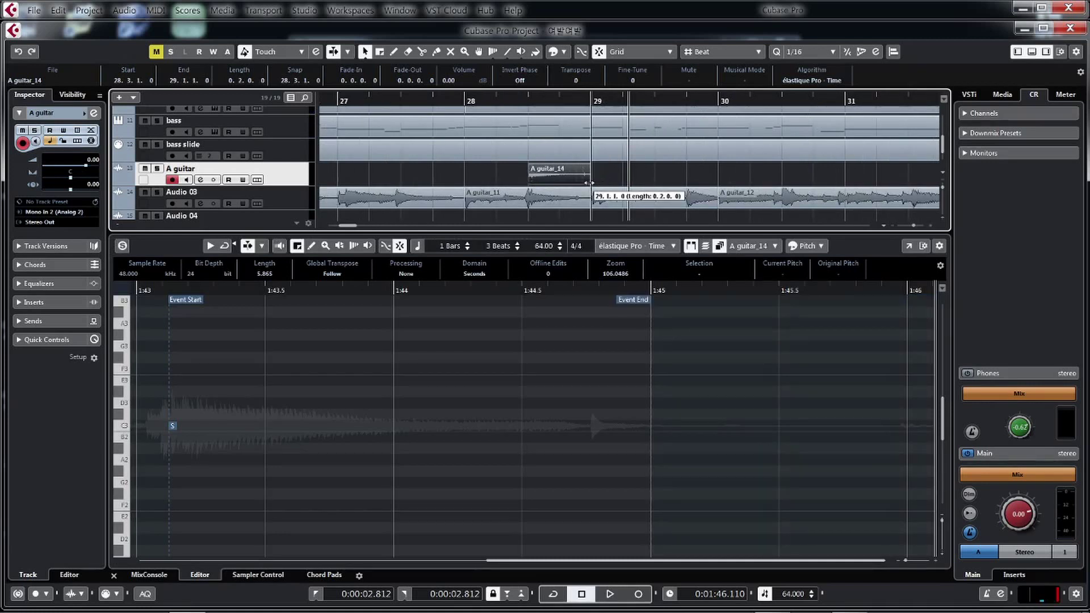
- Split the A guitar_11 event on Audio 03 at beat 28.3 and bar 29, and delete the piece between the cuts
click(535, 214)
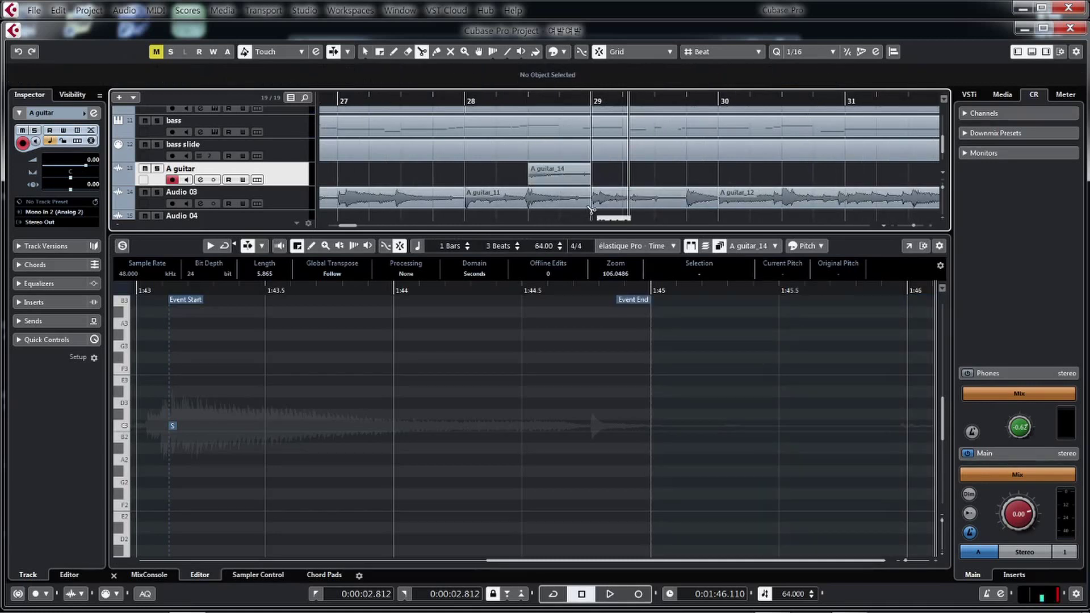
click(597, 205)
click(543, 208)
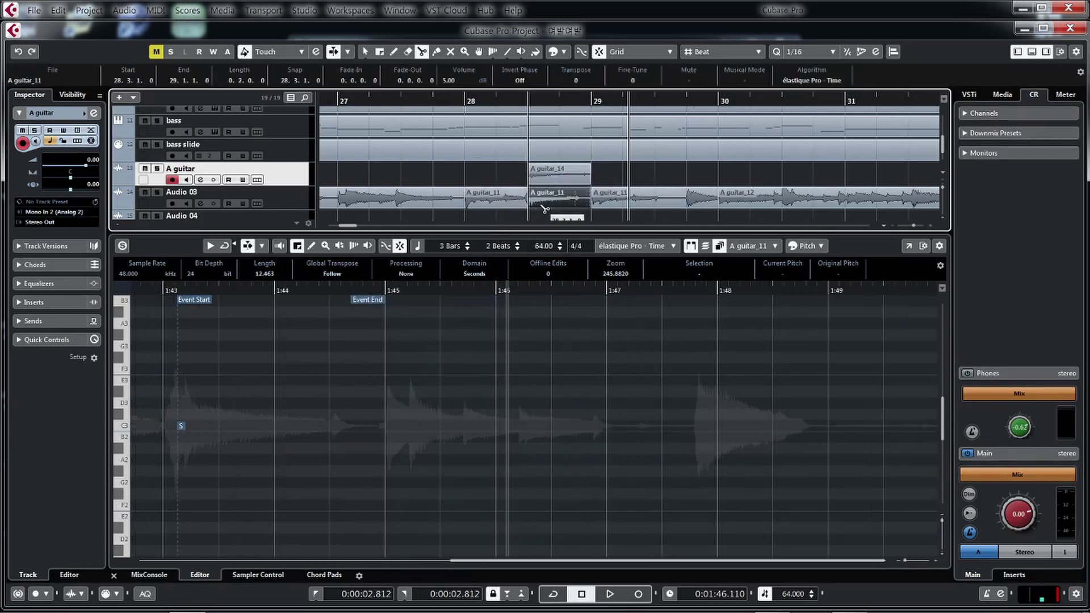
key(Delete)
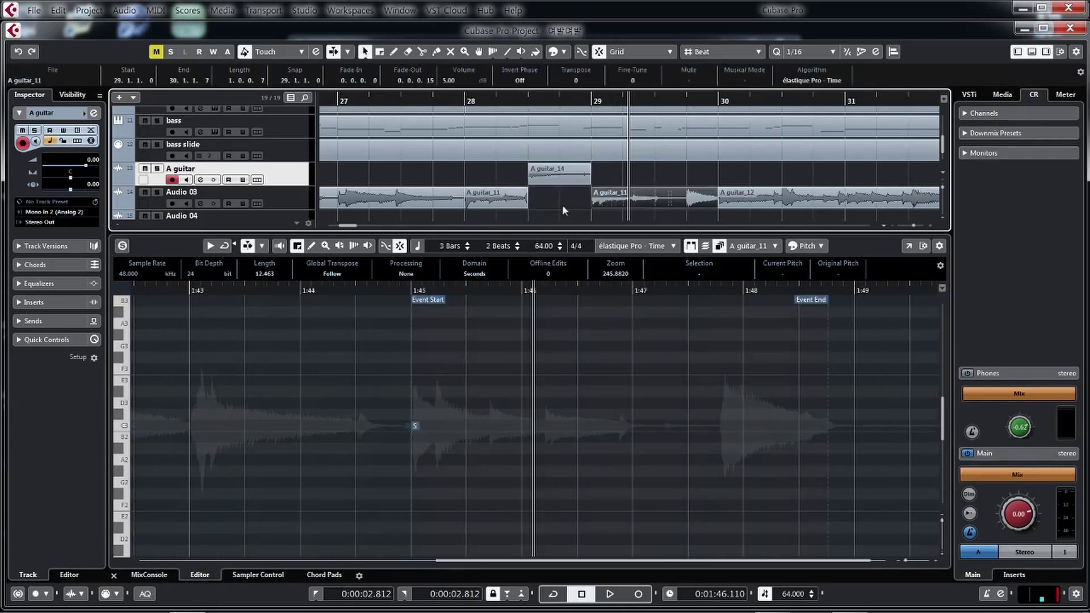
- Move the trimmed A guitar_14 event into the gap on Audio 03 and crossfade it with the preceding A guitar_11 event
click(569, 180)
drag(567, 190, 567, 203)
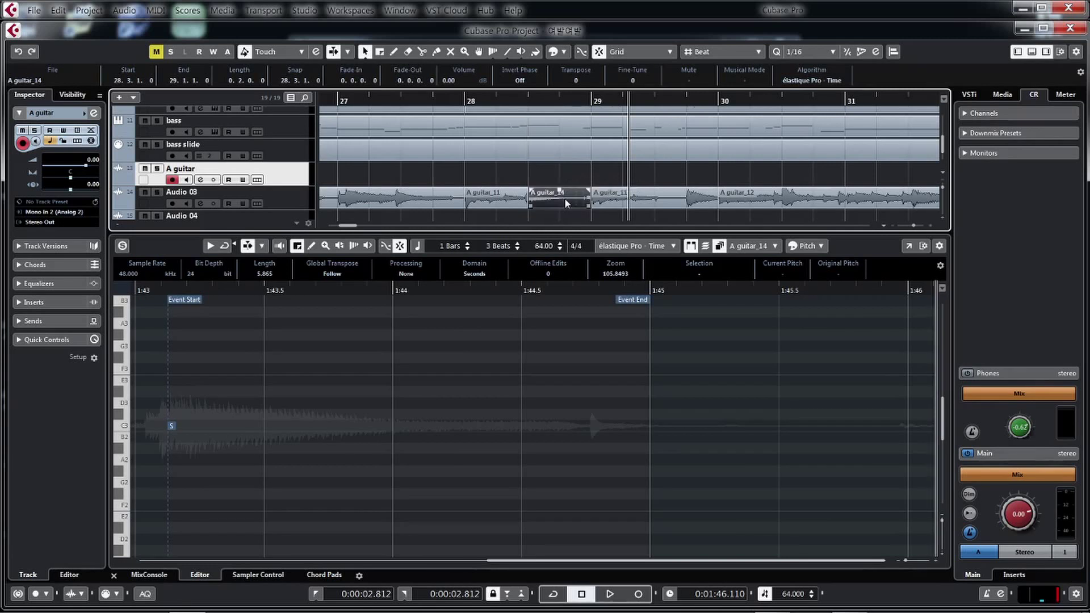
click(520, 198)
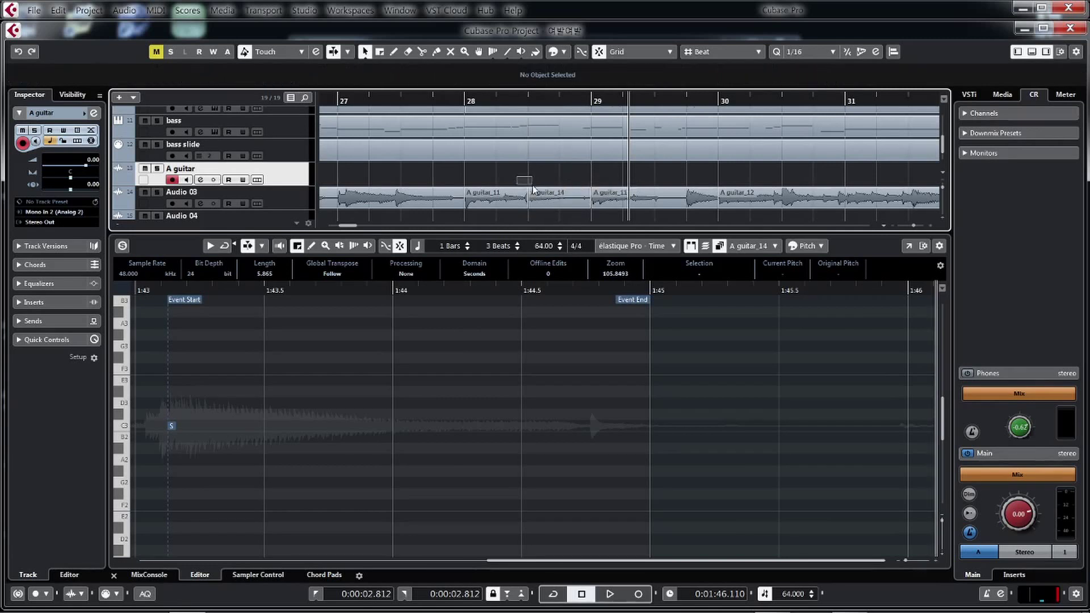
- Play the patched guitar section from bar 28 with Audio 03 soloed and set the A guitar_14 event's volume to 5.00 dB
click(471, 104)
key(space)
click(156, 192)
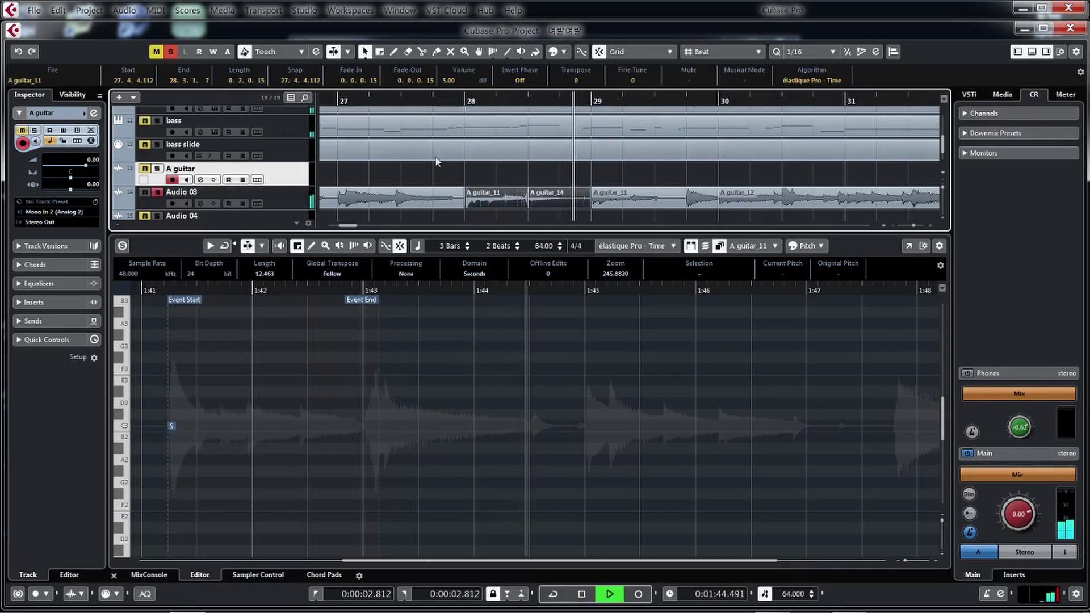
click(469, 101)
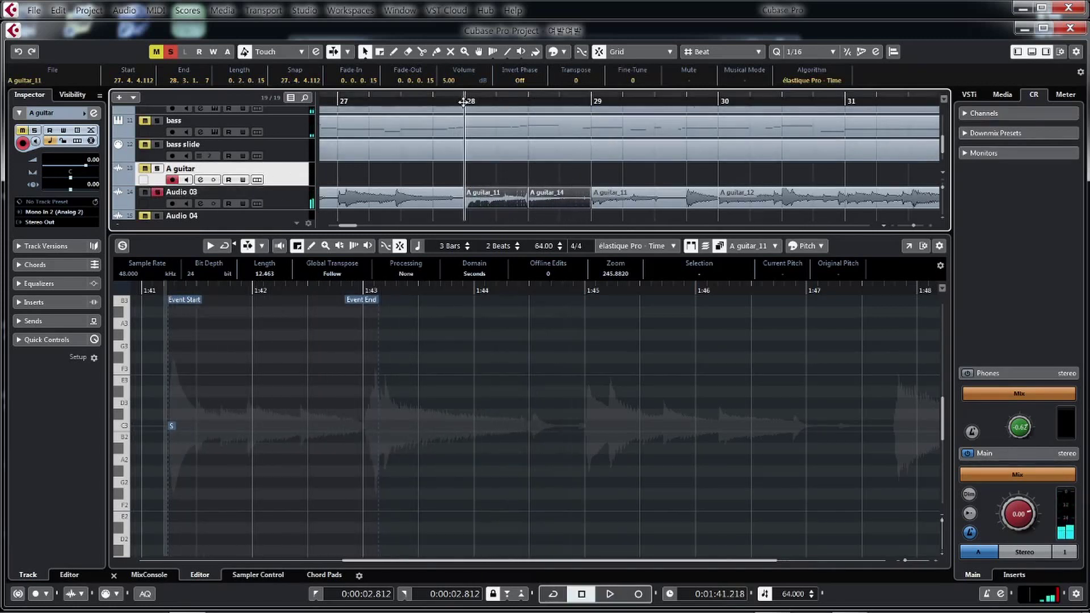
key(space)
click(560, 195)
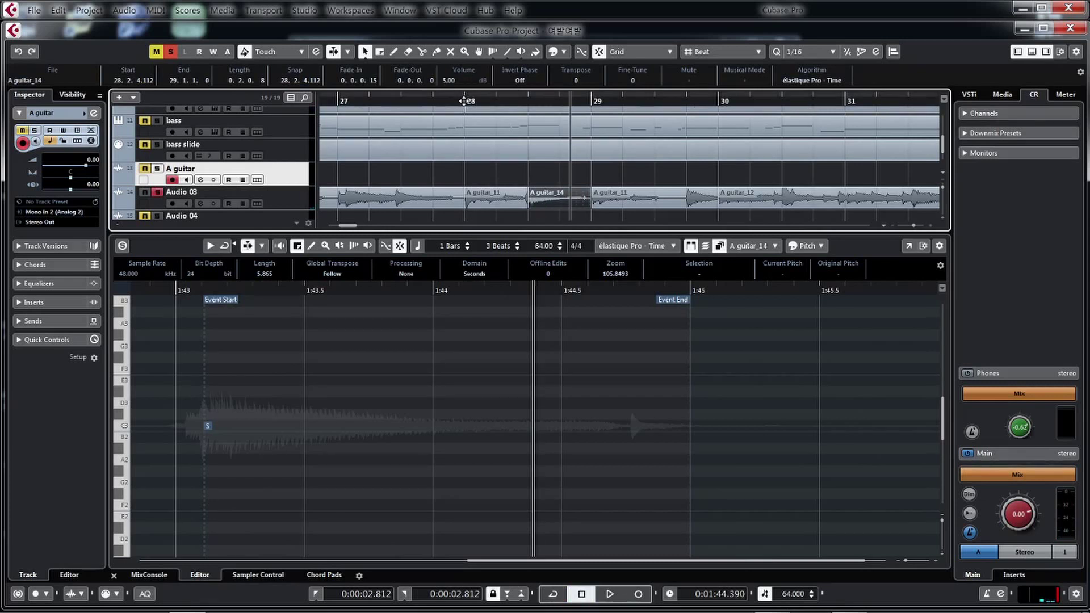
- Replay the patched section from bar 28 in solo and switch off the solo on Audio 03
double_click(464, 101)
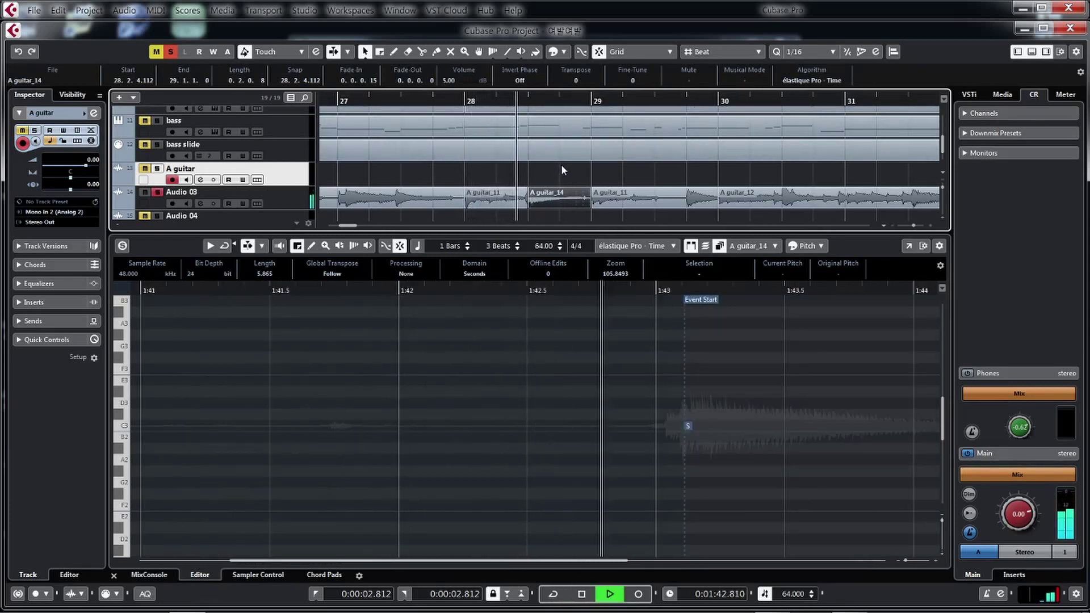
key(space)
click(159, 191)
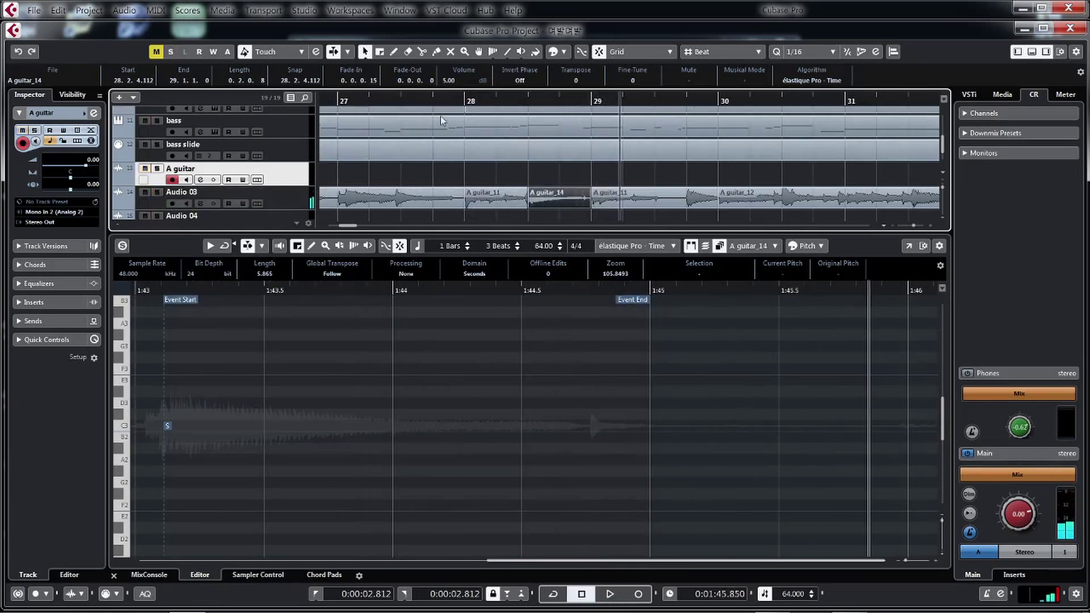
- Play the edited guitar part in the full mix, starting just before bar 28 and again from bar 24
double_click(448, 100)
key(g)
key(g)
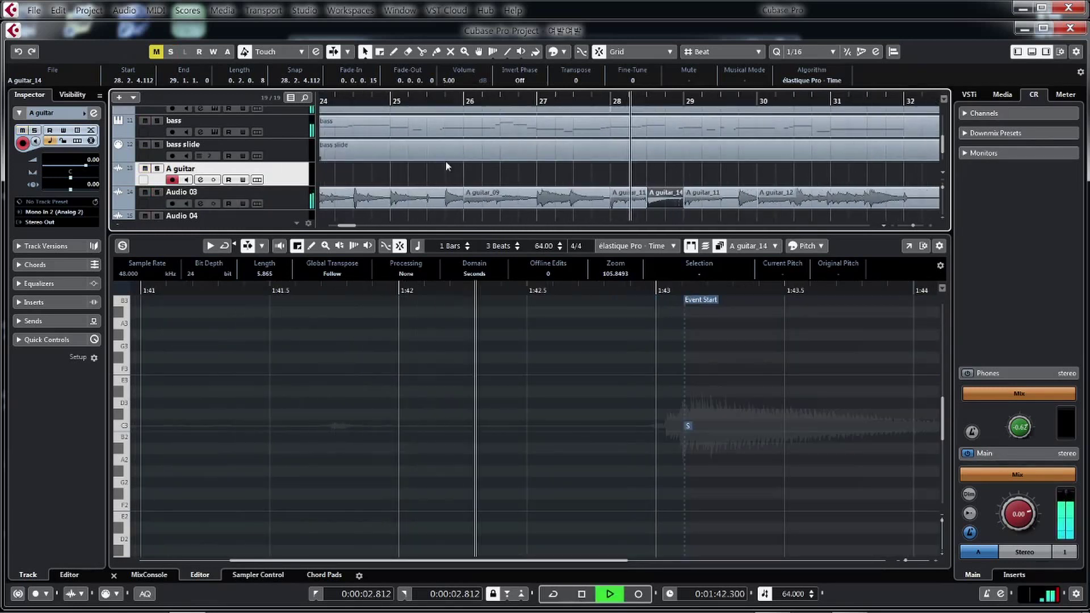
key(g)
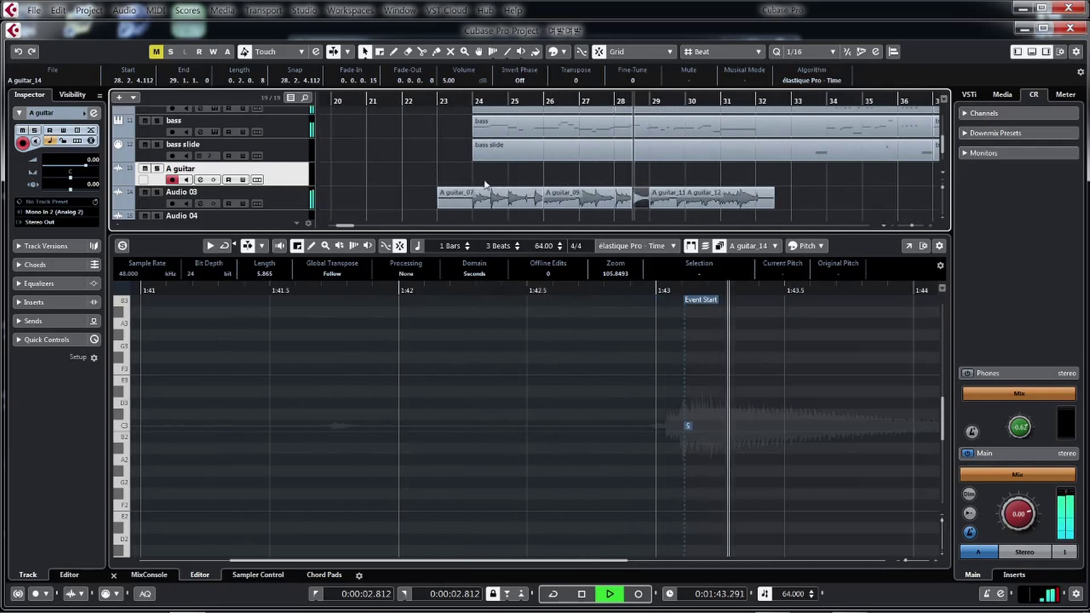
click(473, 100)
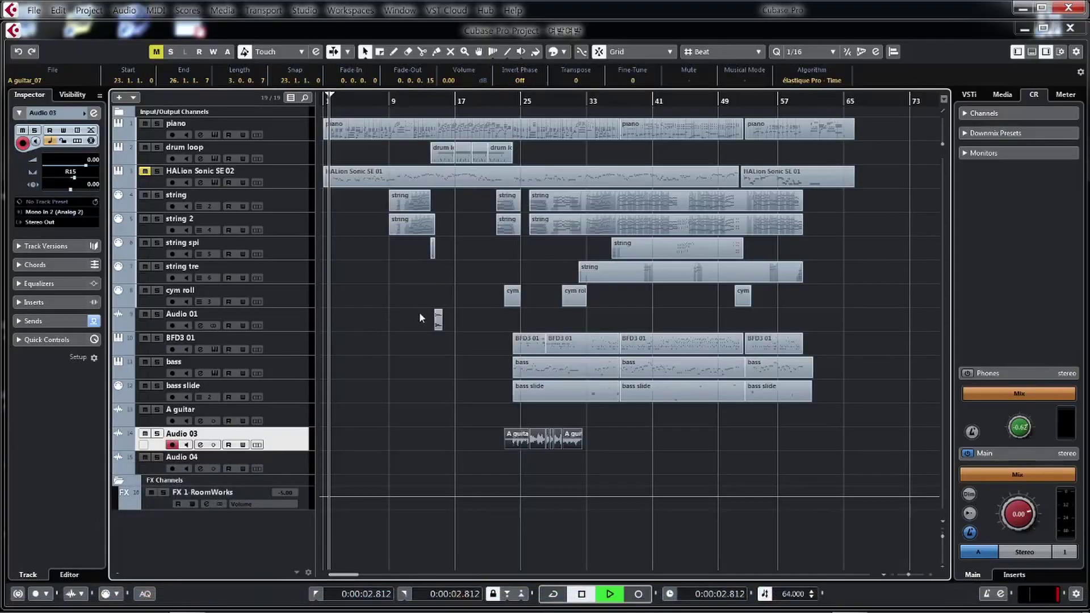
- Play the whole arrangement from the beginning, with the timeline and track rows enlarged
key(space)
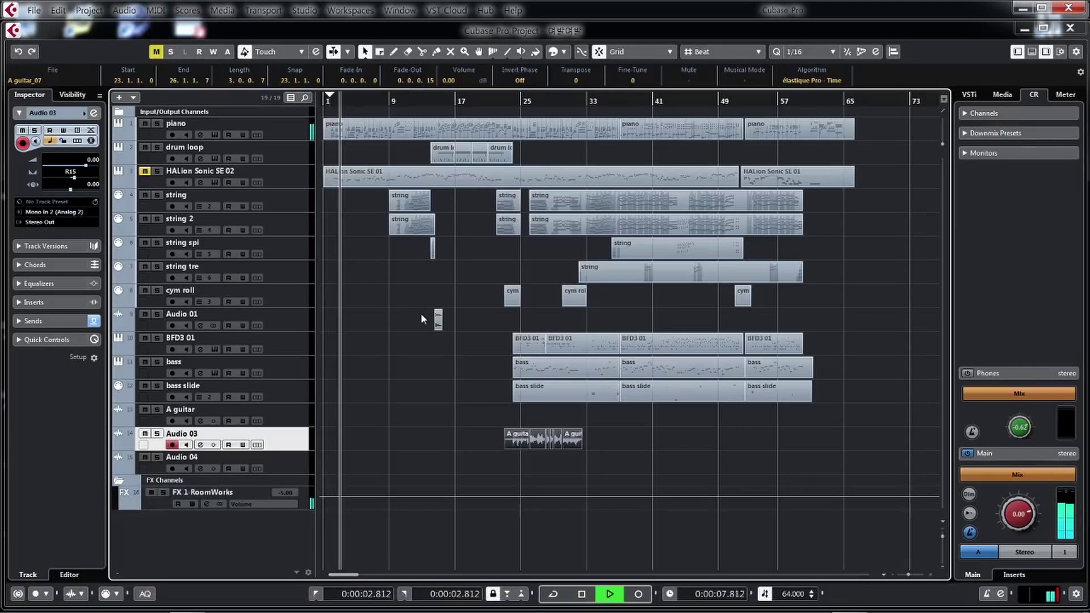
key(h)
key(h)
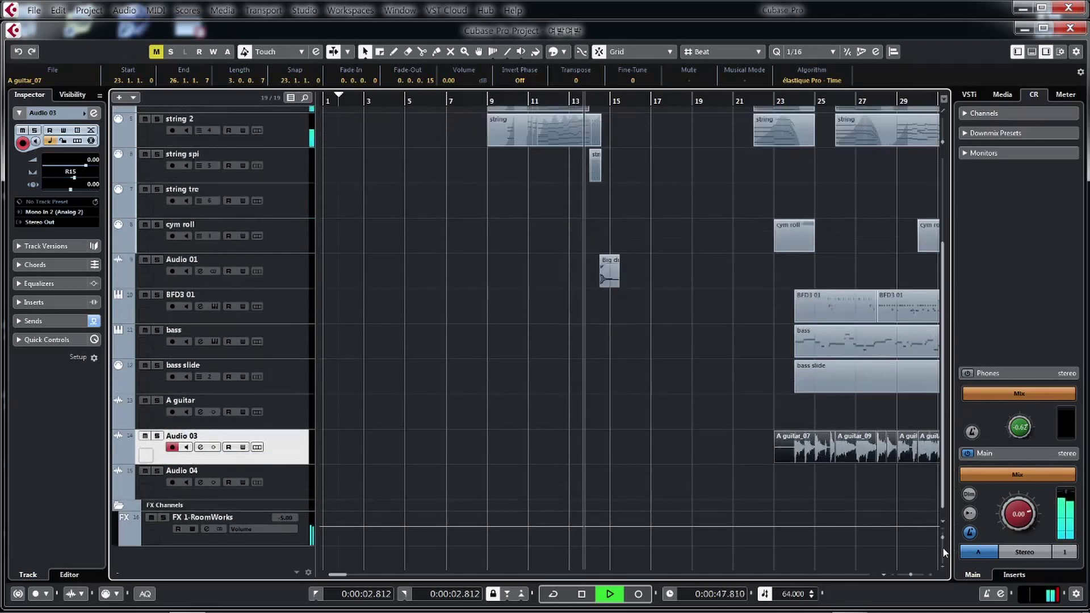
click(943, 547)
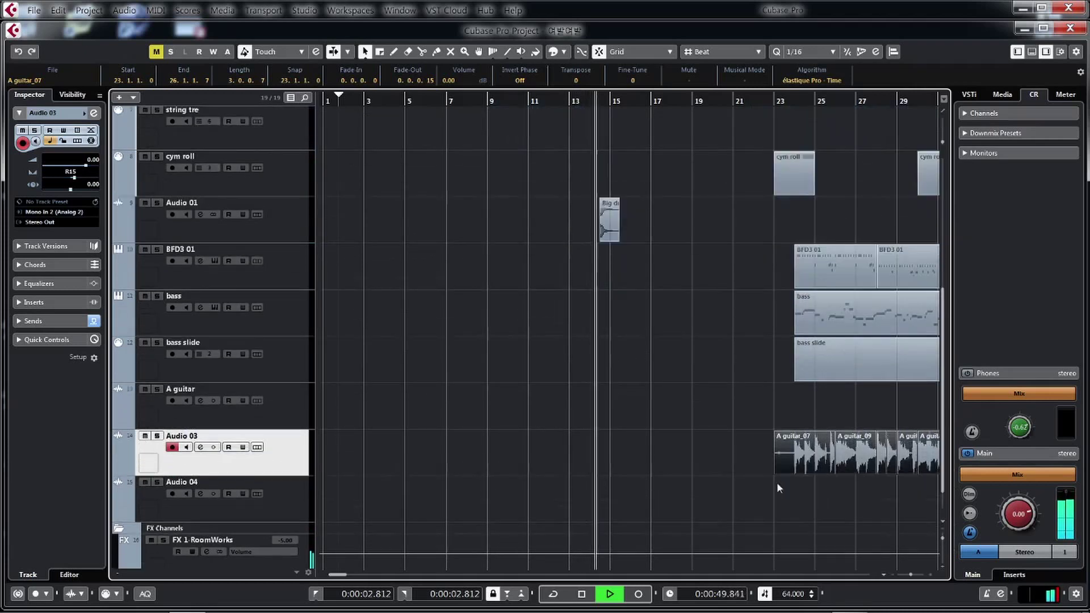
- Examine the arrangement from the piano track down to the drums and bass while playback runs towards bar 20
scroll(736, 455, up, 6)
key(g)
key(g)
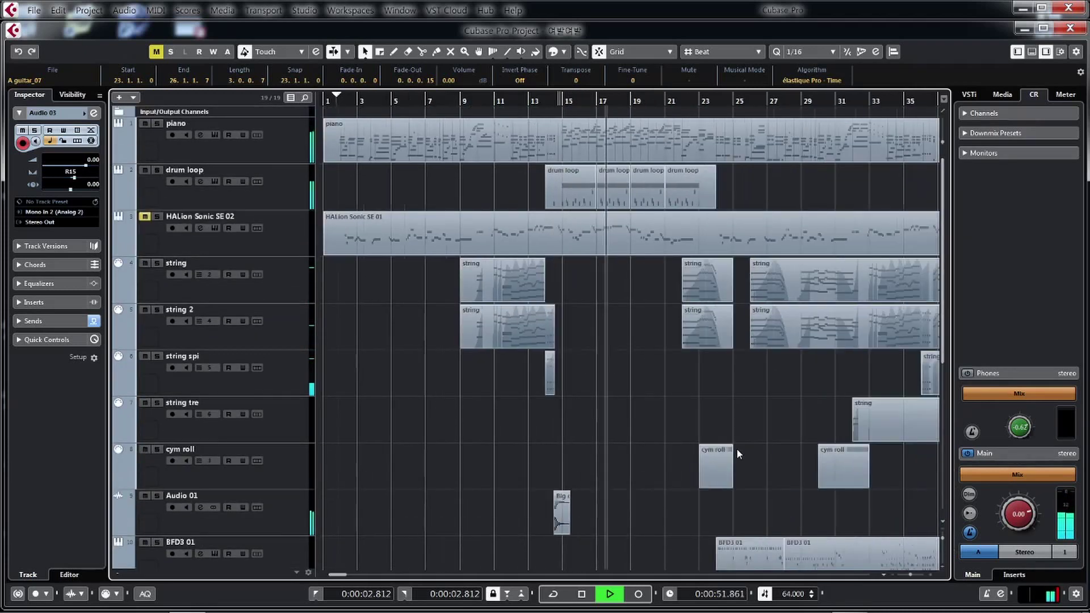
key(h)
key(h)
key(h)
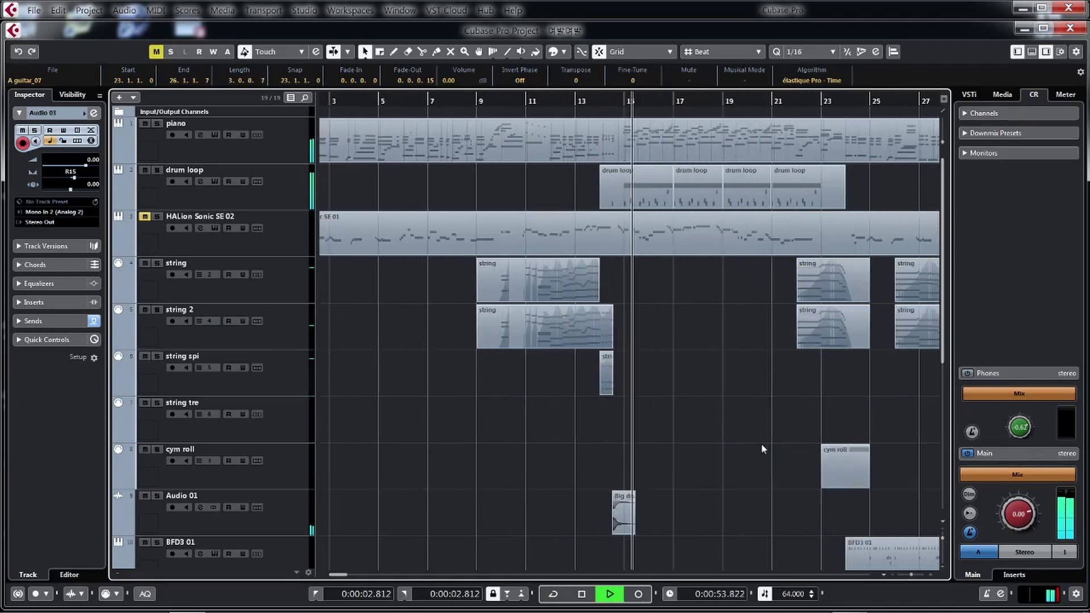
key(g)
key(g)
key(g)
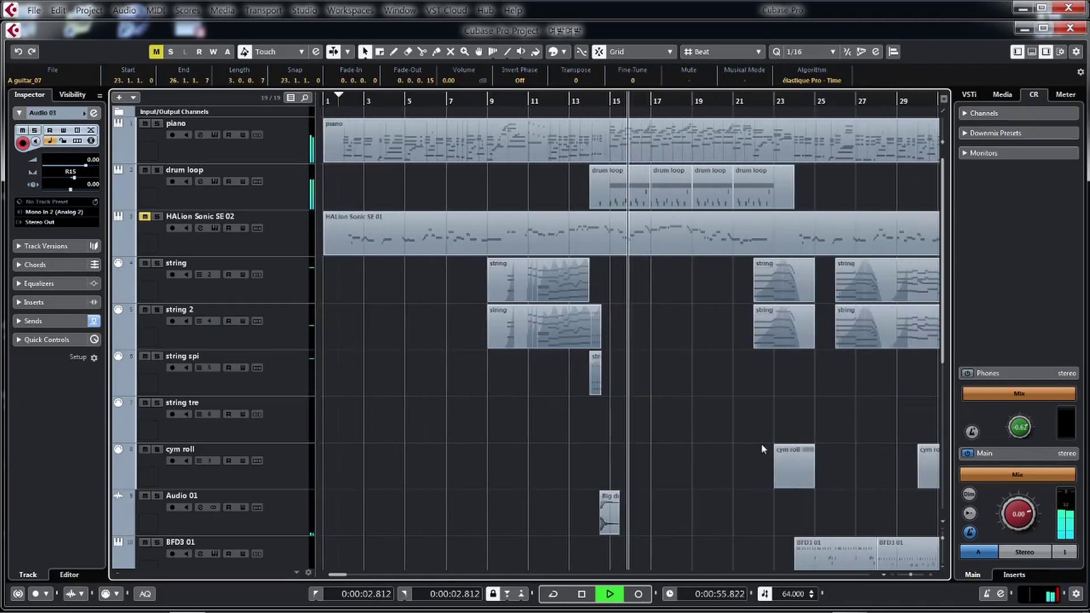
scroll(764, 448, down, 4)
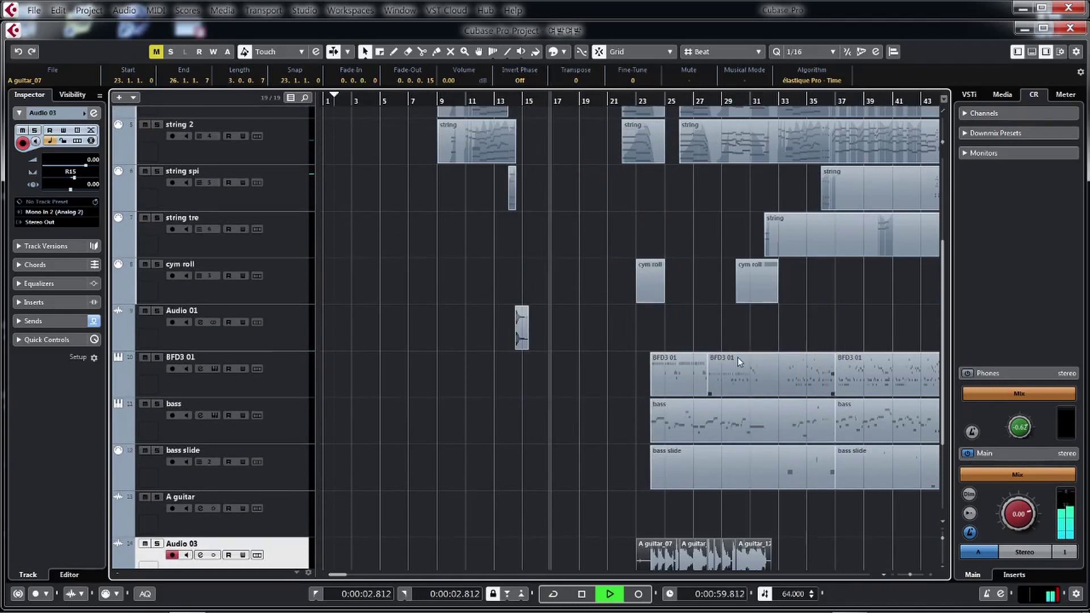
scroll(735, 334, up, 2)
scroll(734, 329, up, 2)
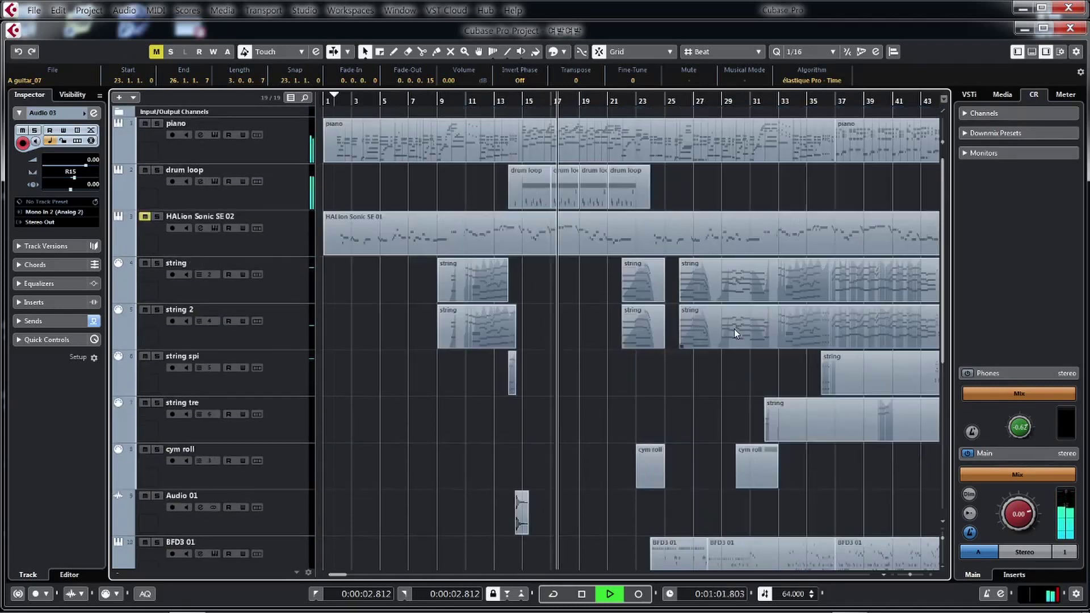
key(g)
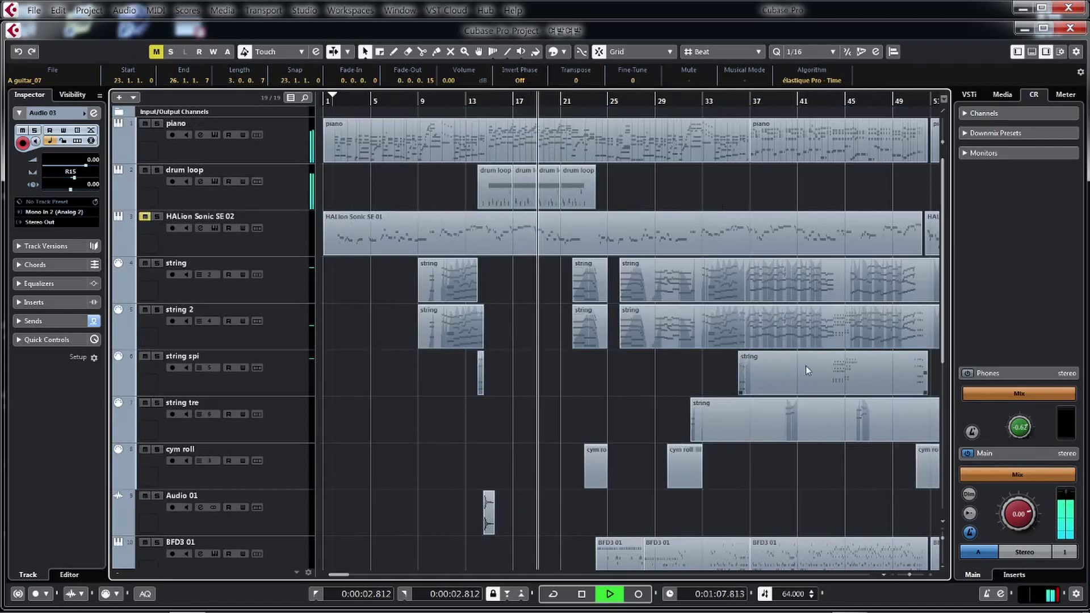
click(943, 550)
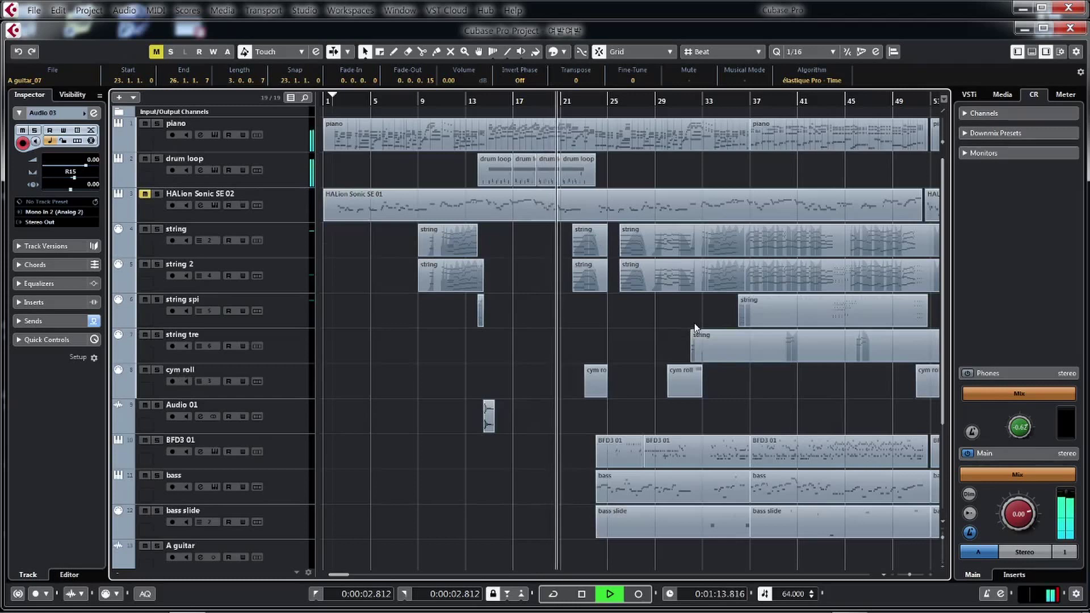
- Follow playback closely through the guitar entry on Audio 03 around bars 23 to 25, alongside the drums and bass
key(g)
key(h)
key(h)
key(h)
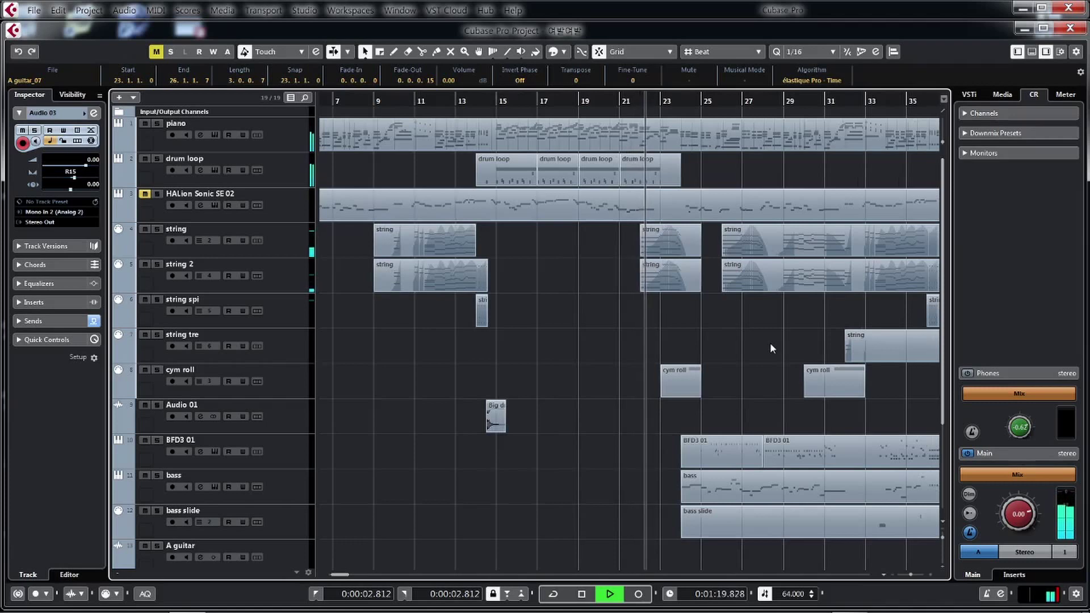
scroll(770, 343, down, 4)
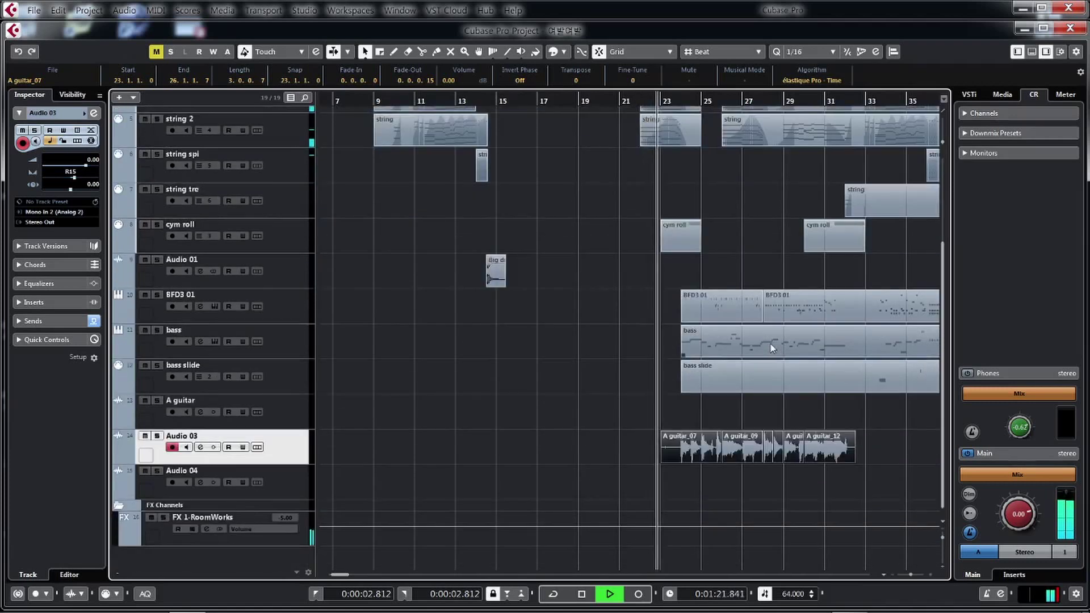
key(h)
key(h)
key(h)
key(h)
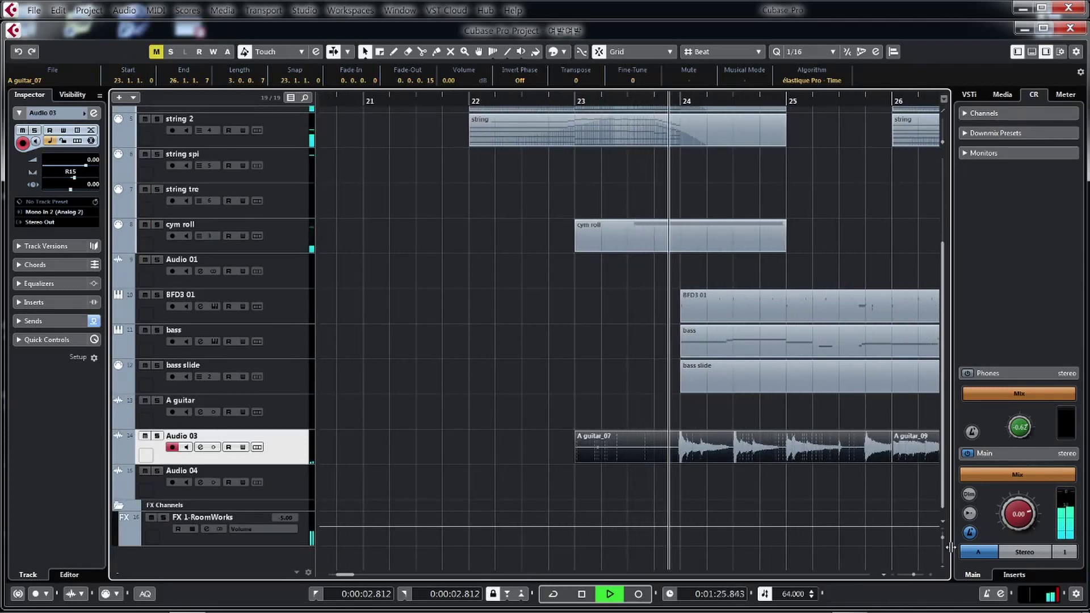
key(g)
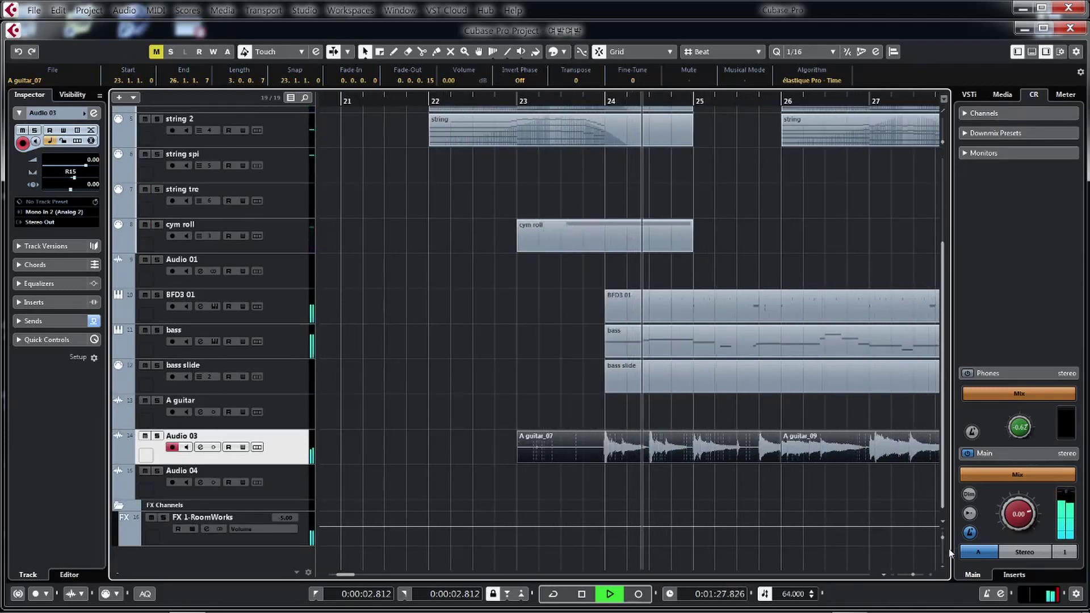
key(h)
key(g)
key(h)
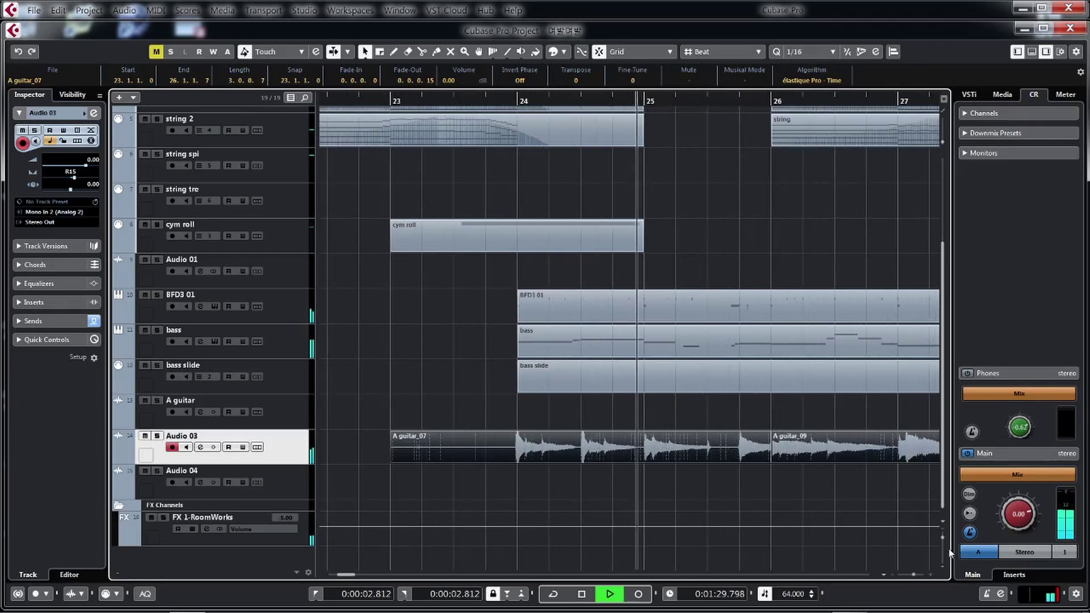
key(g)
- Examine the joins between the guitar takes on Audio 03 at bars 26, 28 and 29 during full-mix playback
key(h)
key(h)
key(h)
key(h)
key(h)
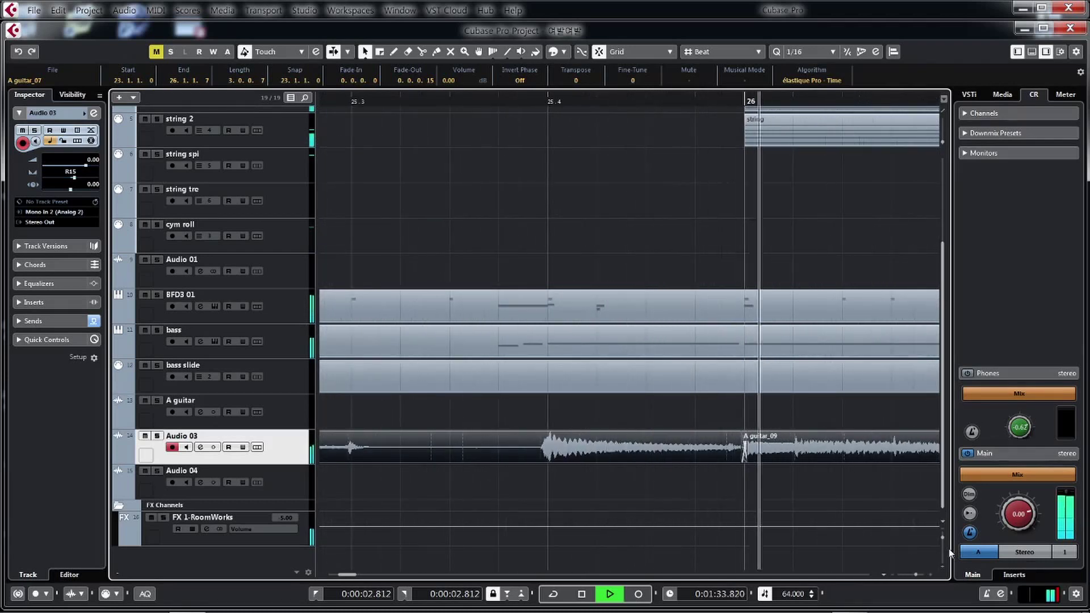
key(g)
key(g)
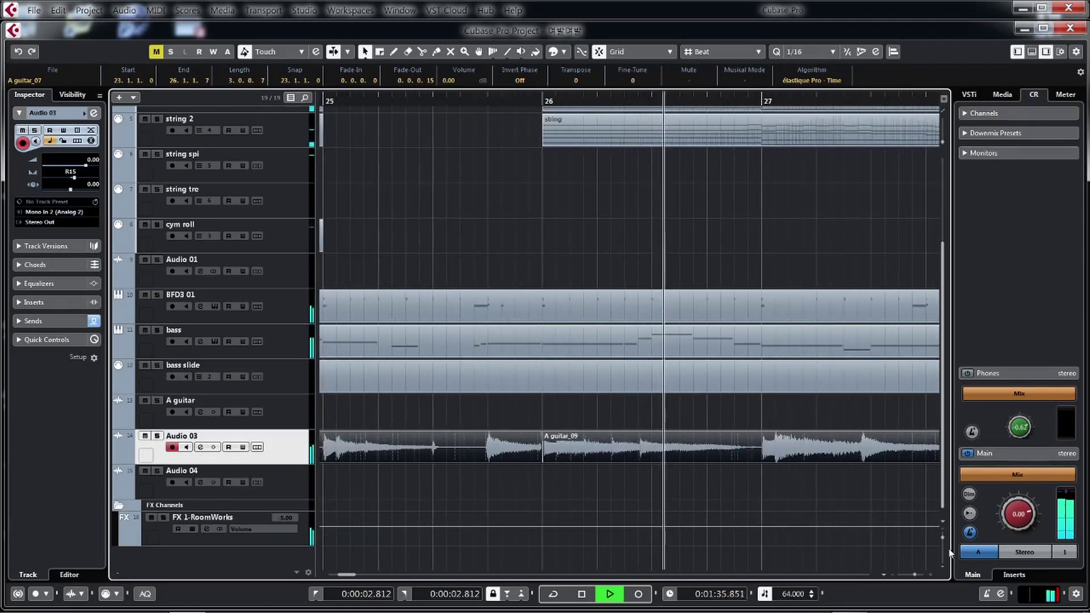
key(g)
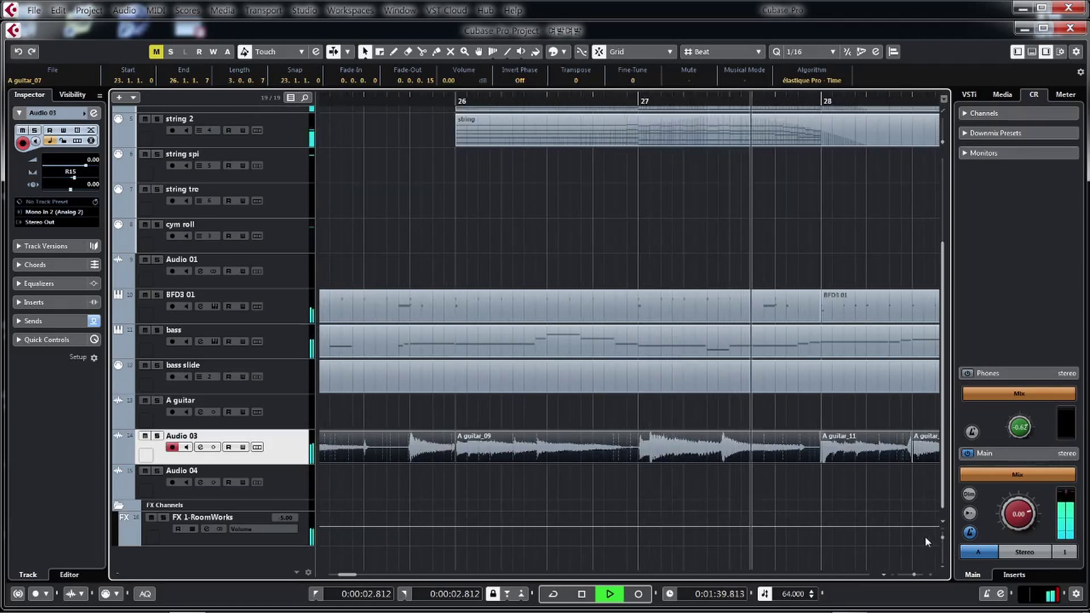
key(h)
key(h)
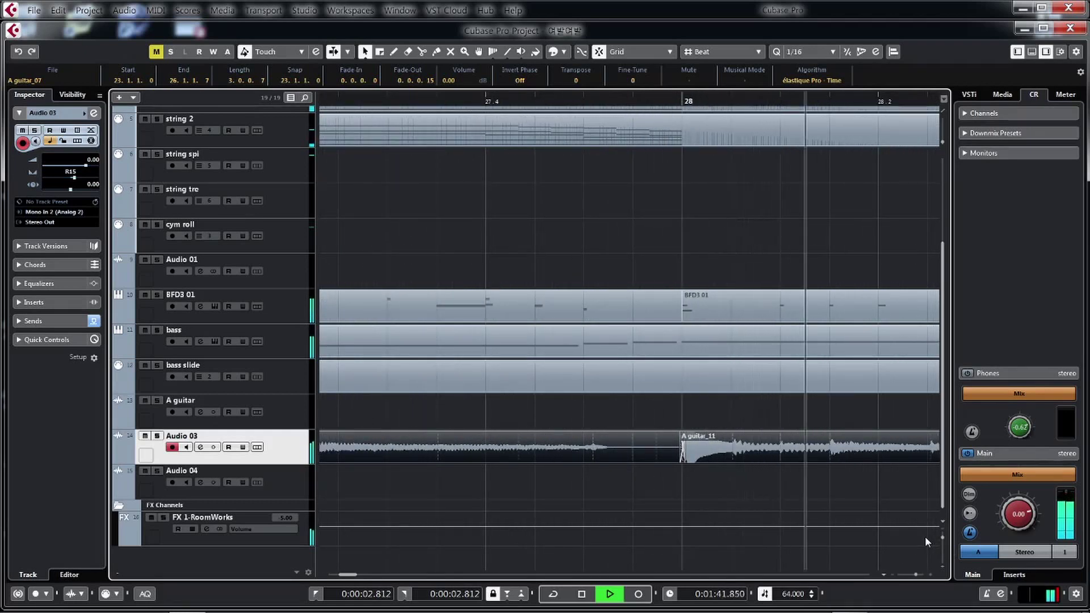
key(g)
key(g)
key(g)
key(g)
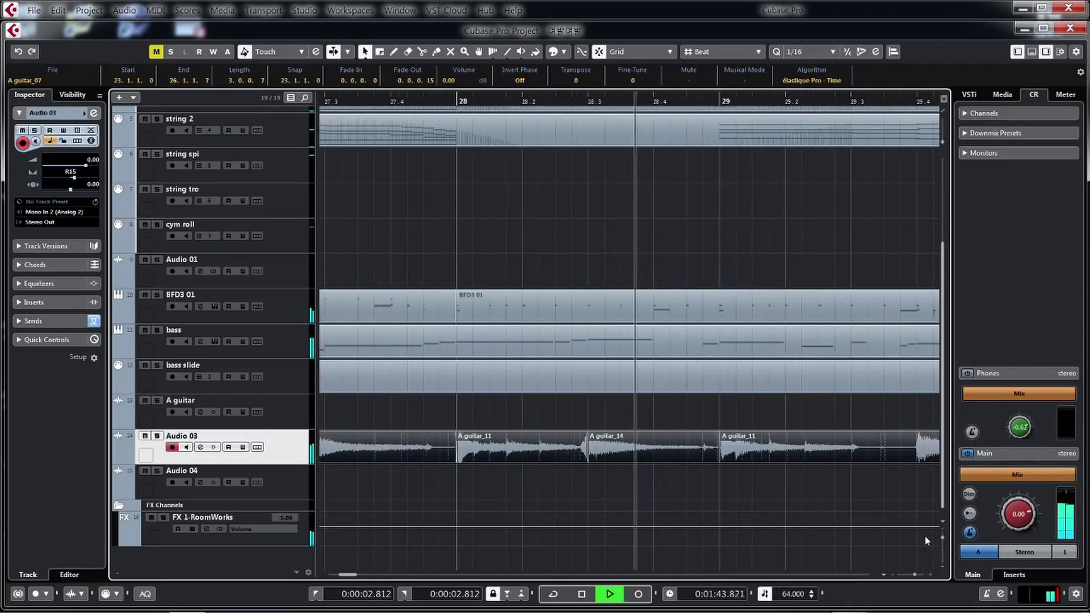
key(g)
key(g)
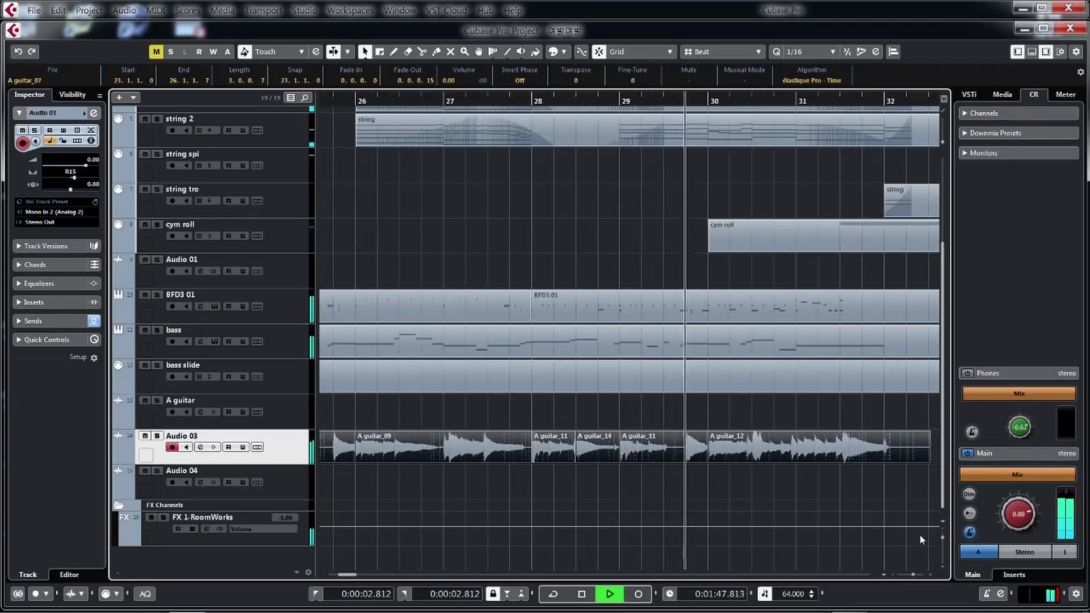
- Follow playback past the end of the guitar part on Audio 03 and review the whole arrangement with all tracks in view
key(g)
key(g)
key(g)
key(g)
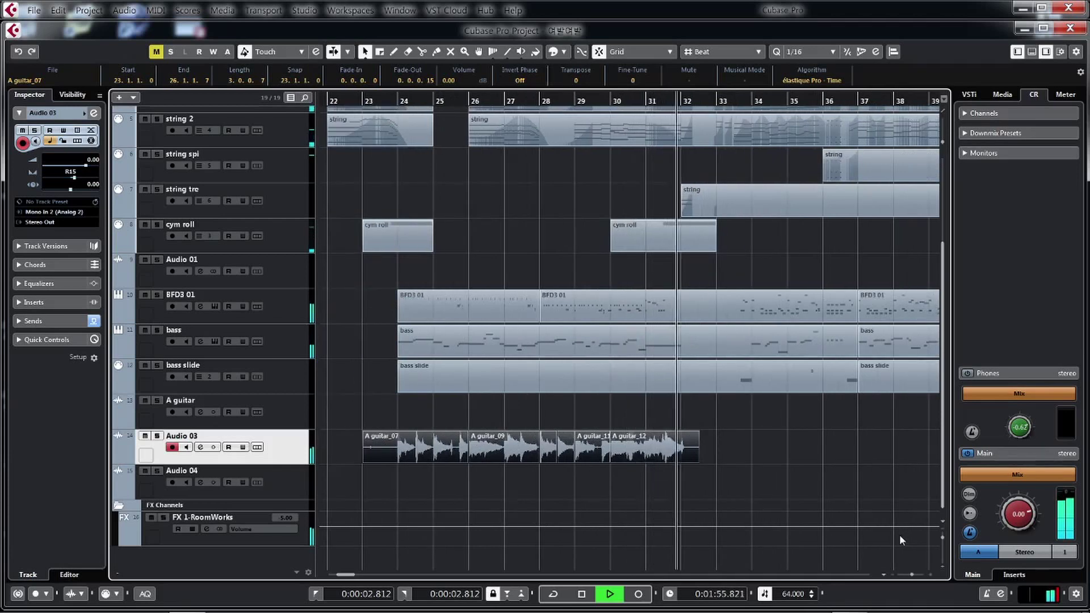
key(g)
key(g)
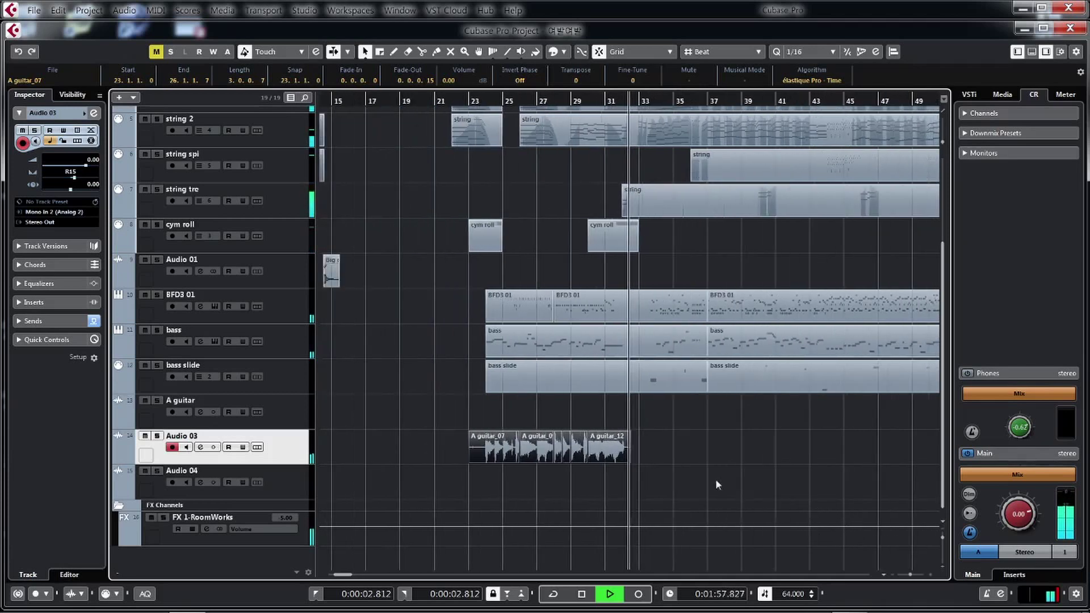
key(g)
scroll(704, 462, up, 4)
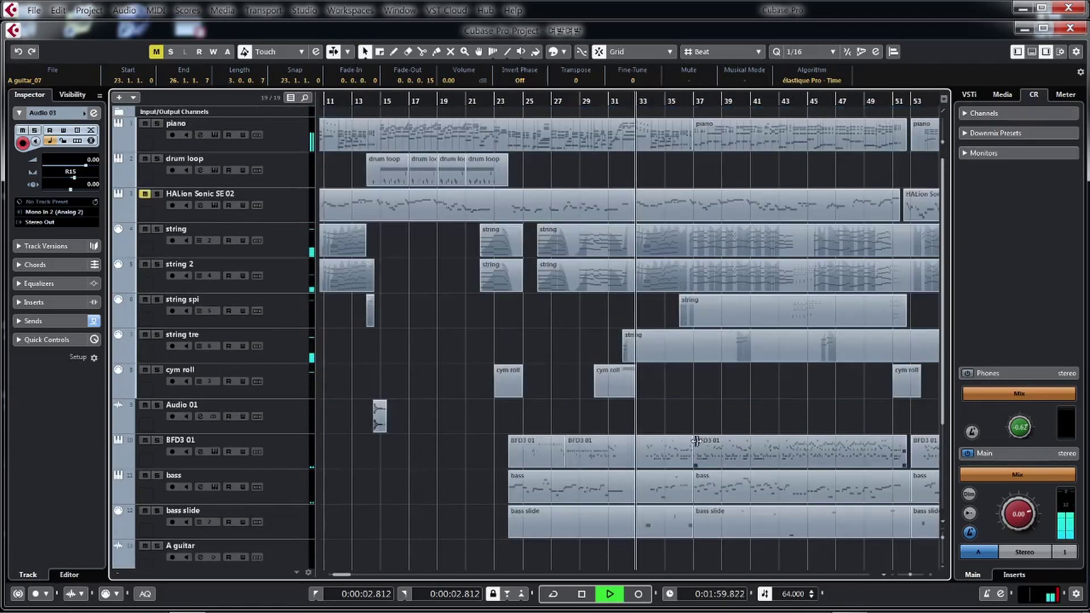
click(942, 538)
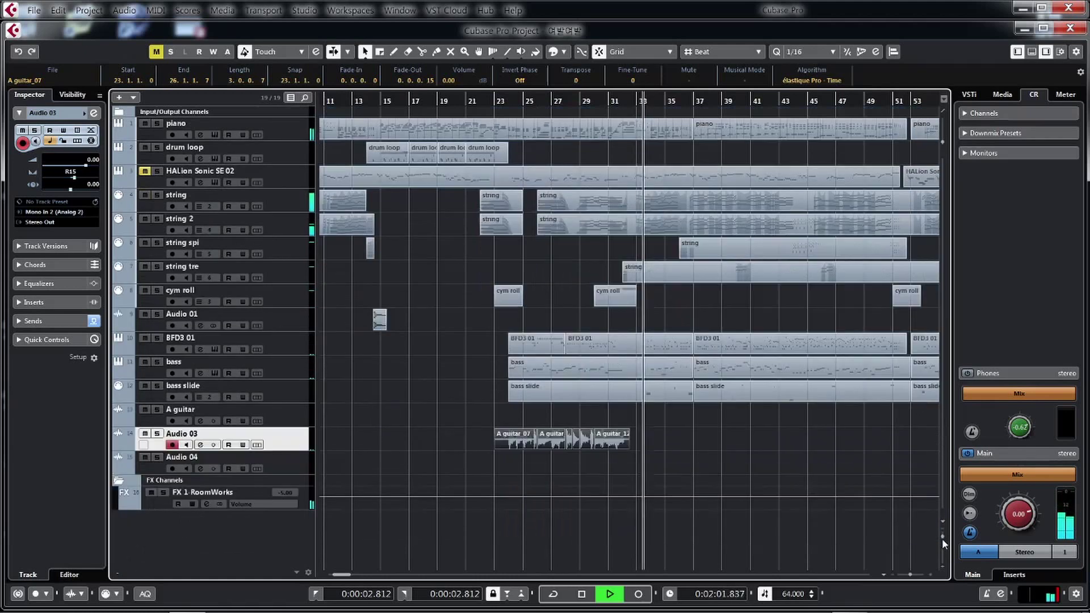
key(g)
key(g)
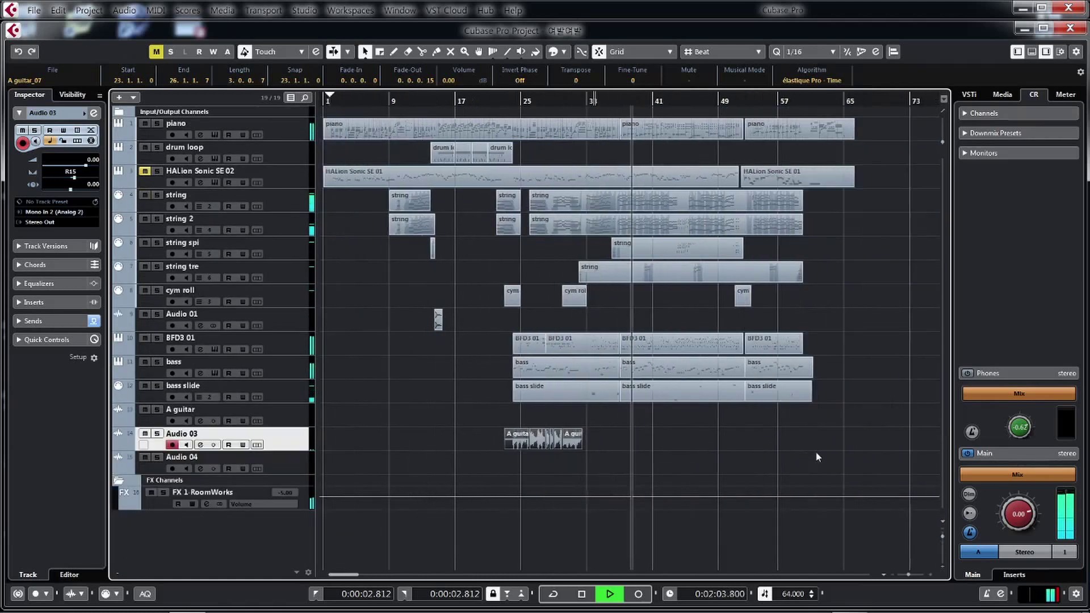